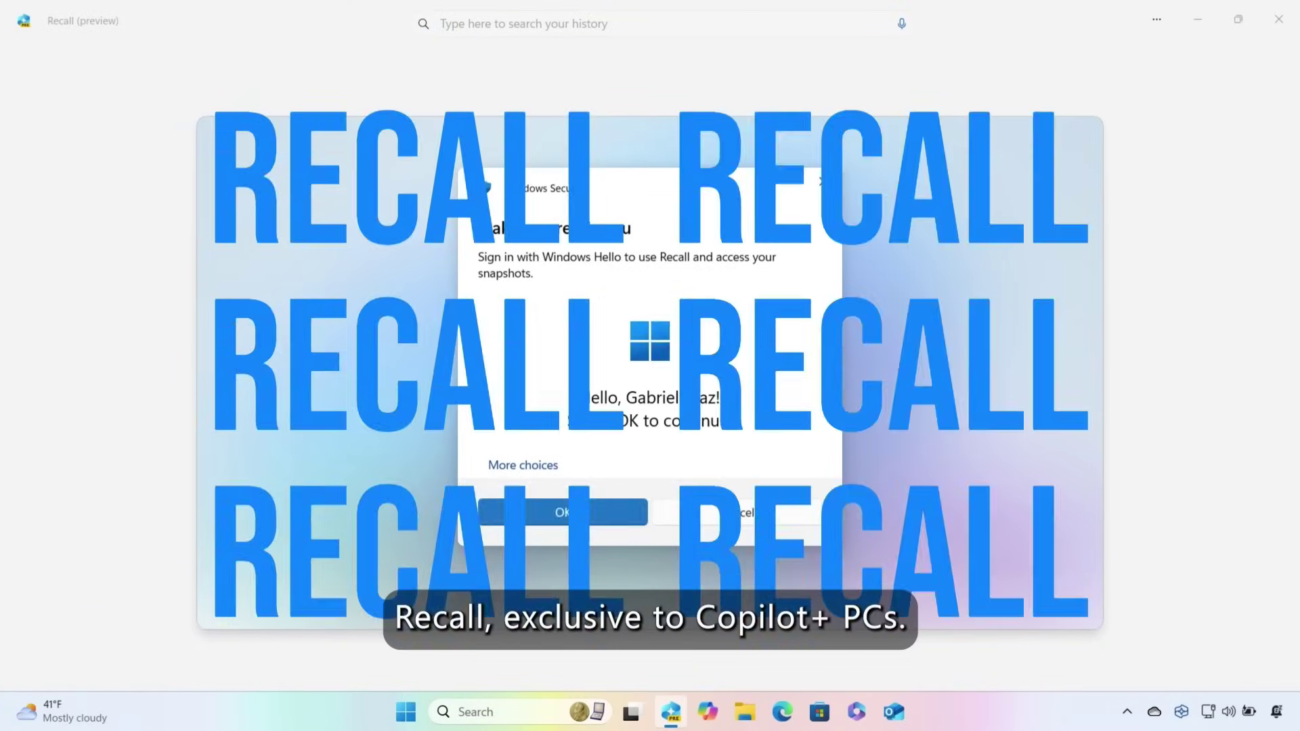
Unlock Recall, browse snapshots, and search 'butternut' to open the allrecipes Winter Squash Rolls snapshot.
click(570, 517)
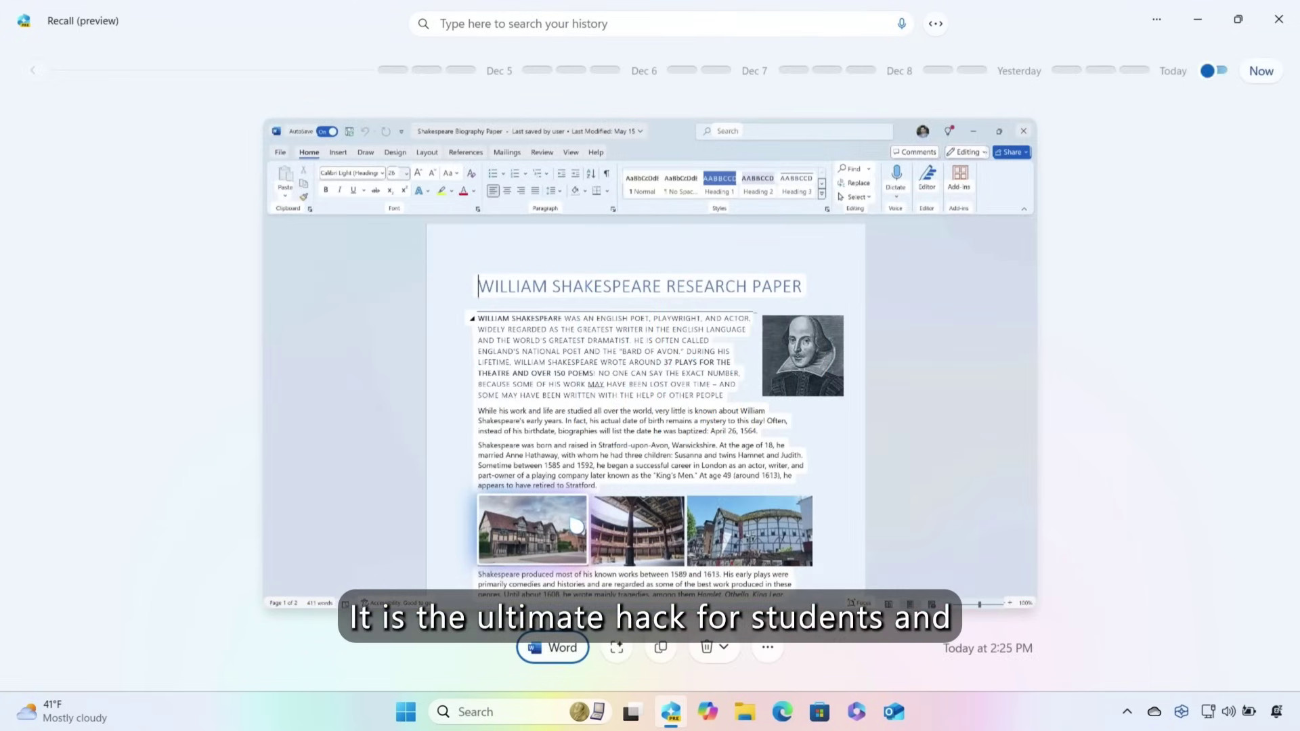
mouse_move(1019, 71)
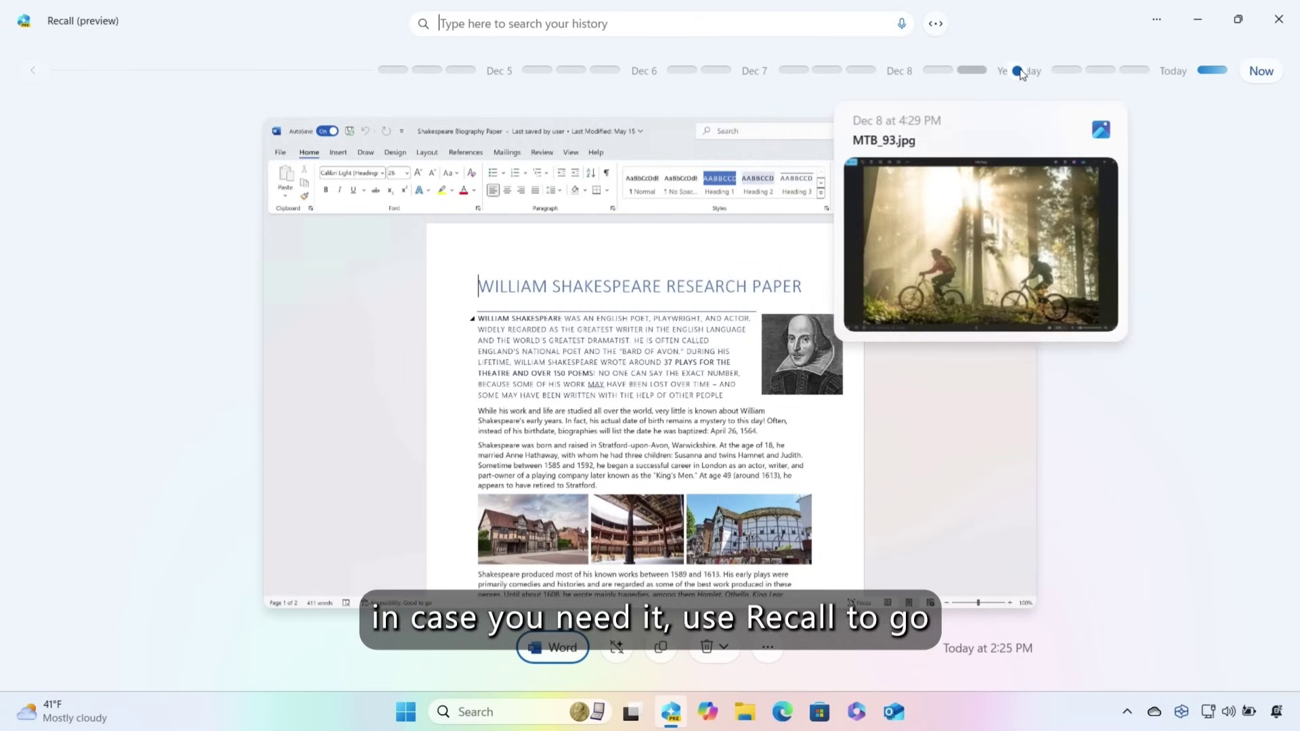
click(1062, 71)
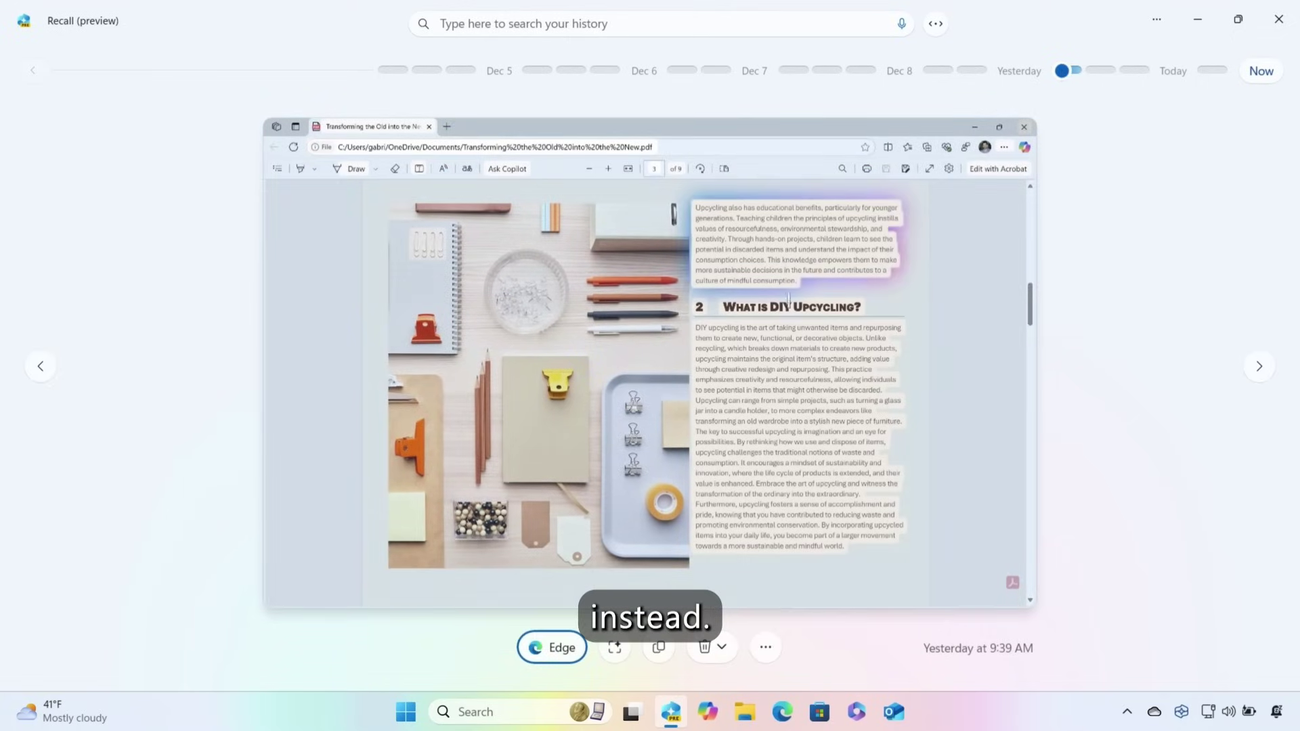
right_click(552, 338)
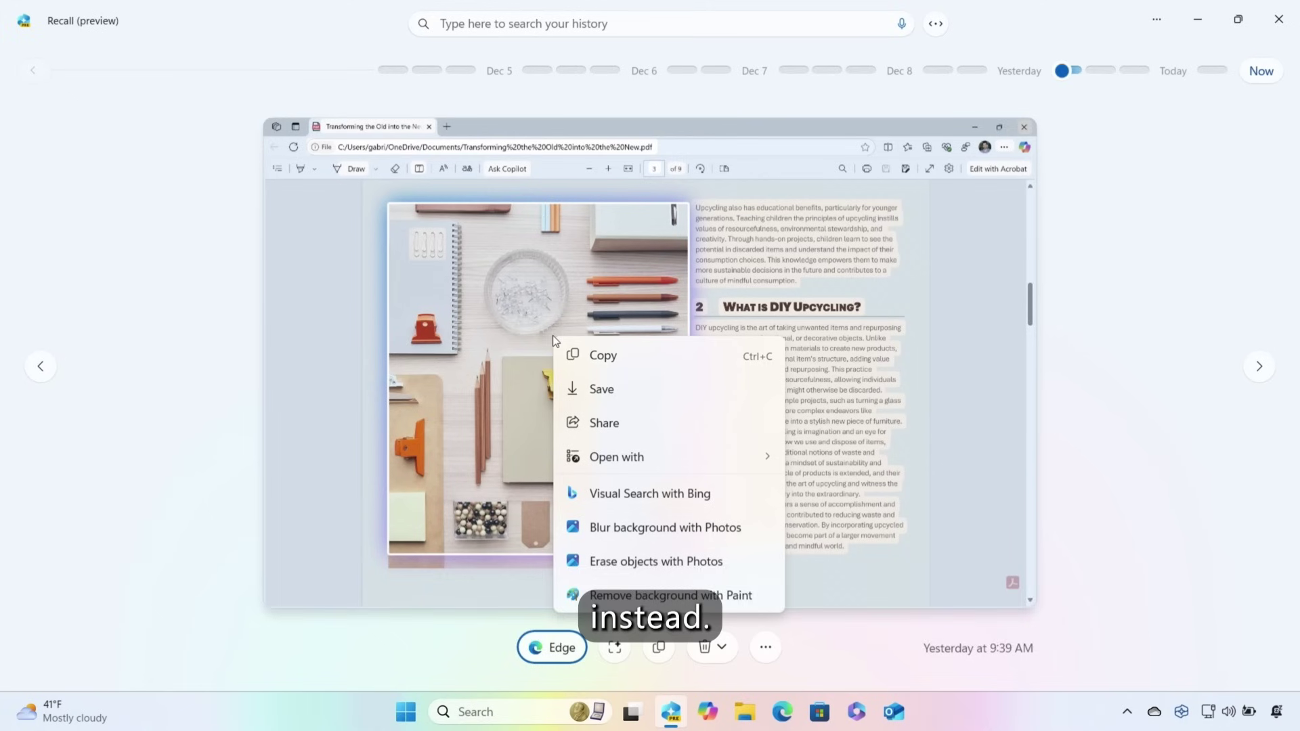
click(216, 440)
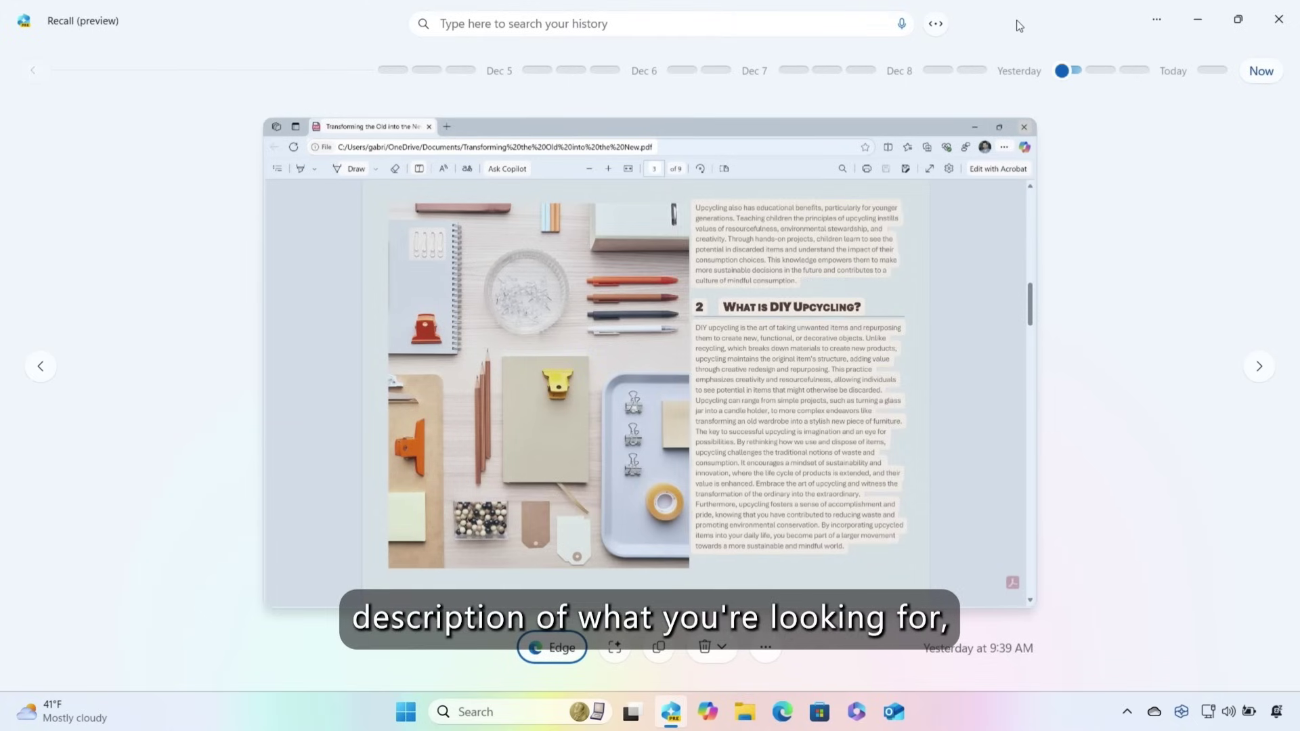
text(utte)
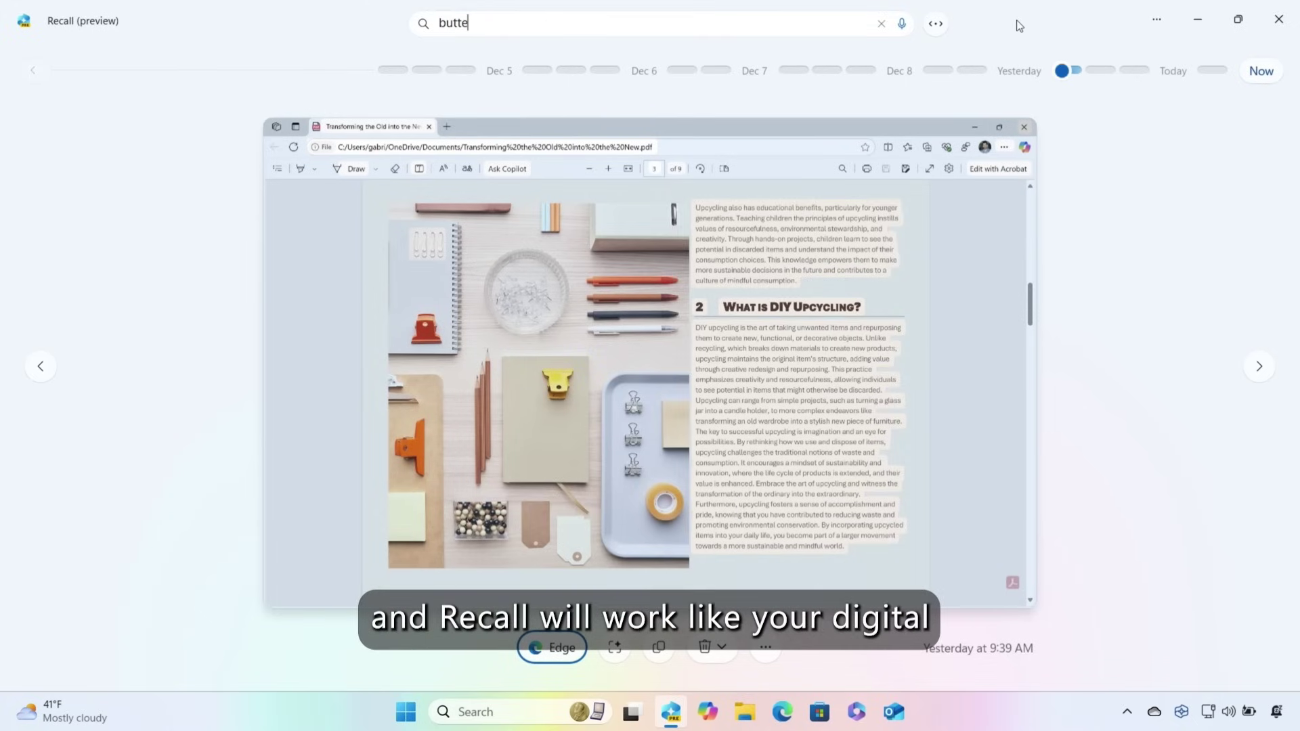
text(rnut)
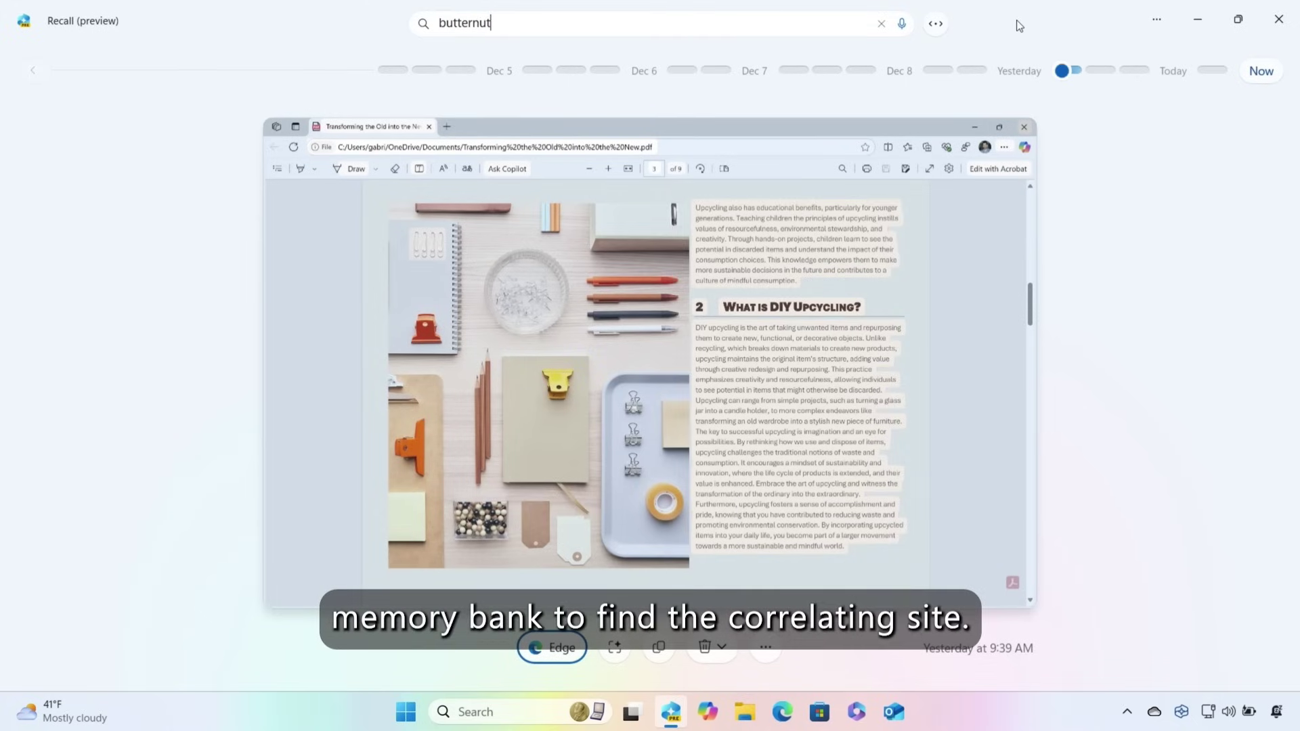
key(Return)
click(282, 283)
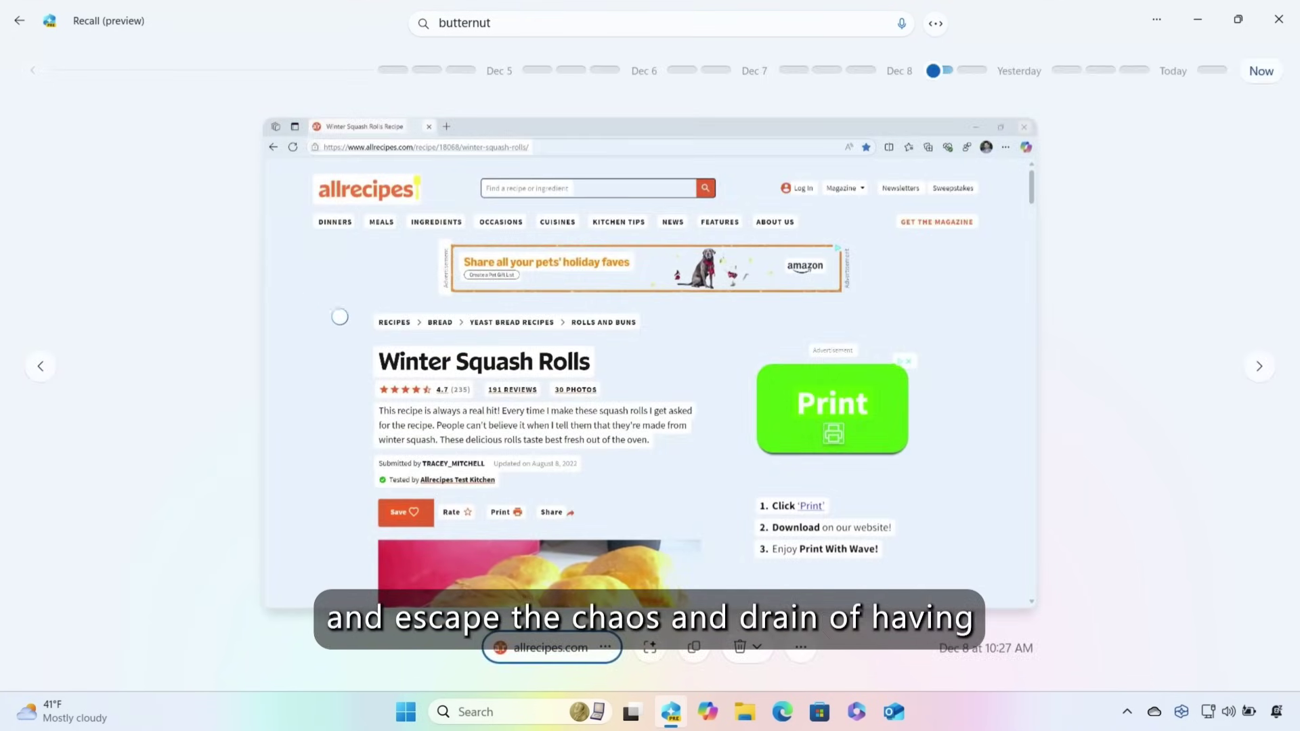
Reopen the Winter Squash Rolls recipe live in Edge, then close that browser window.
click(569, 648)
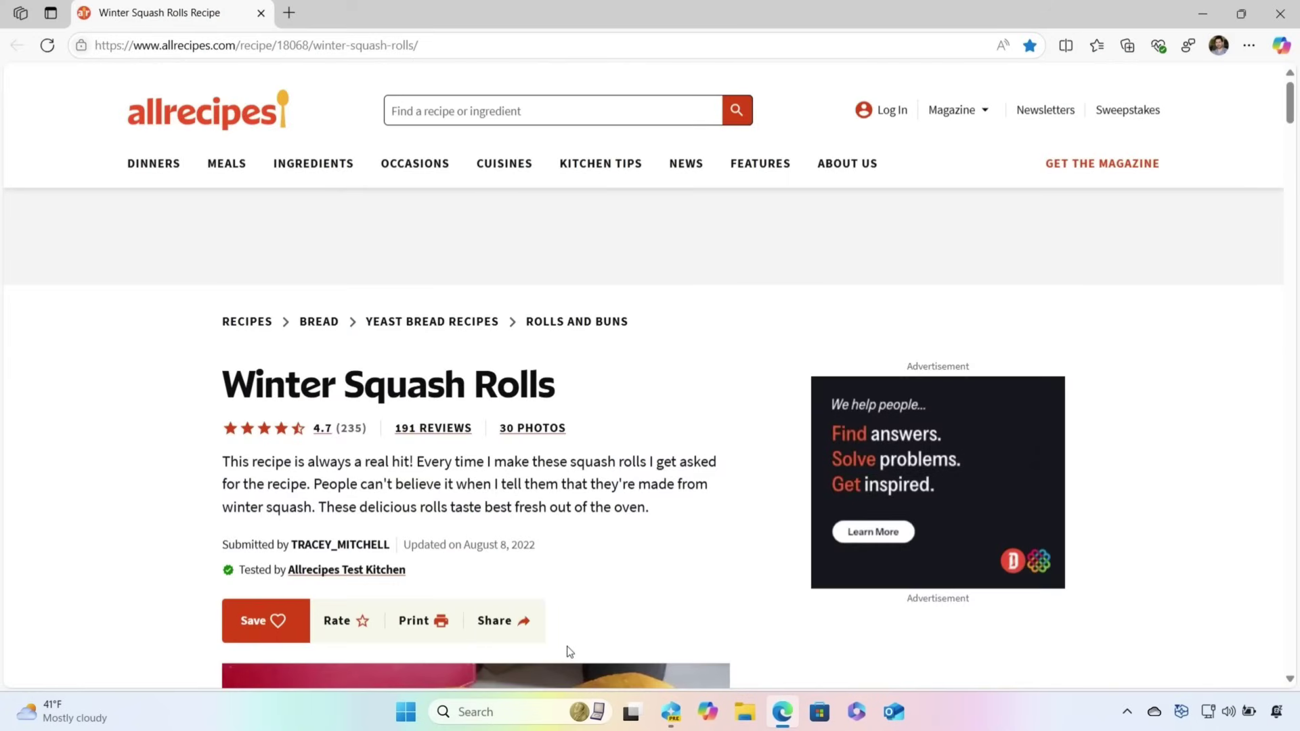
scroll(562, 640, down, 4)
scroll(559, 625, down, 3)
scroll(560, 618, down, 3)
scroll(560, 612, down, 2)
scroll(560, 610, down, 1)
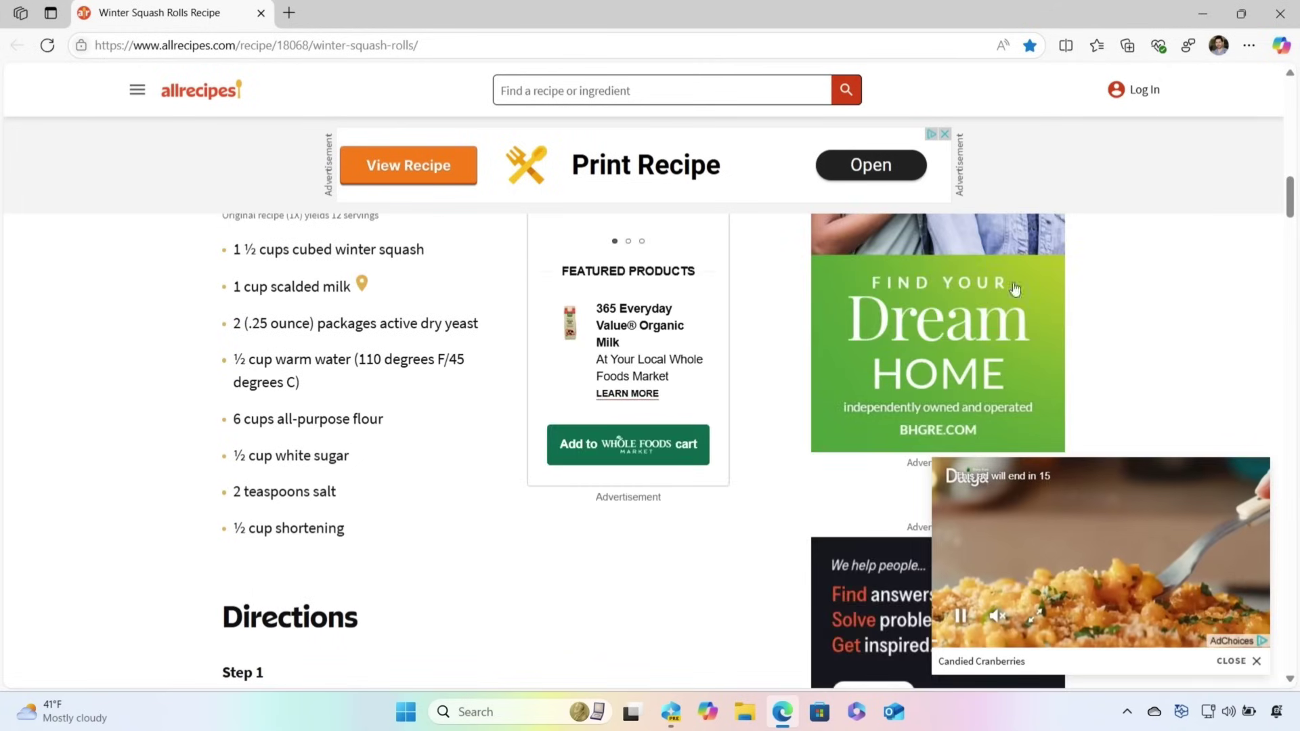
click(1281, 27)
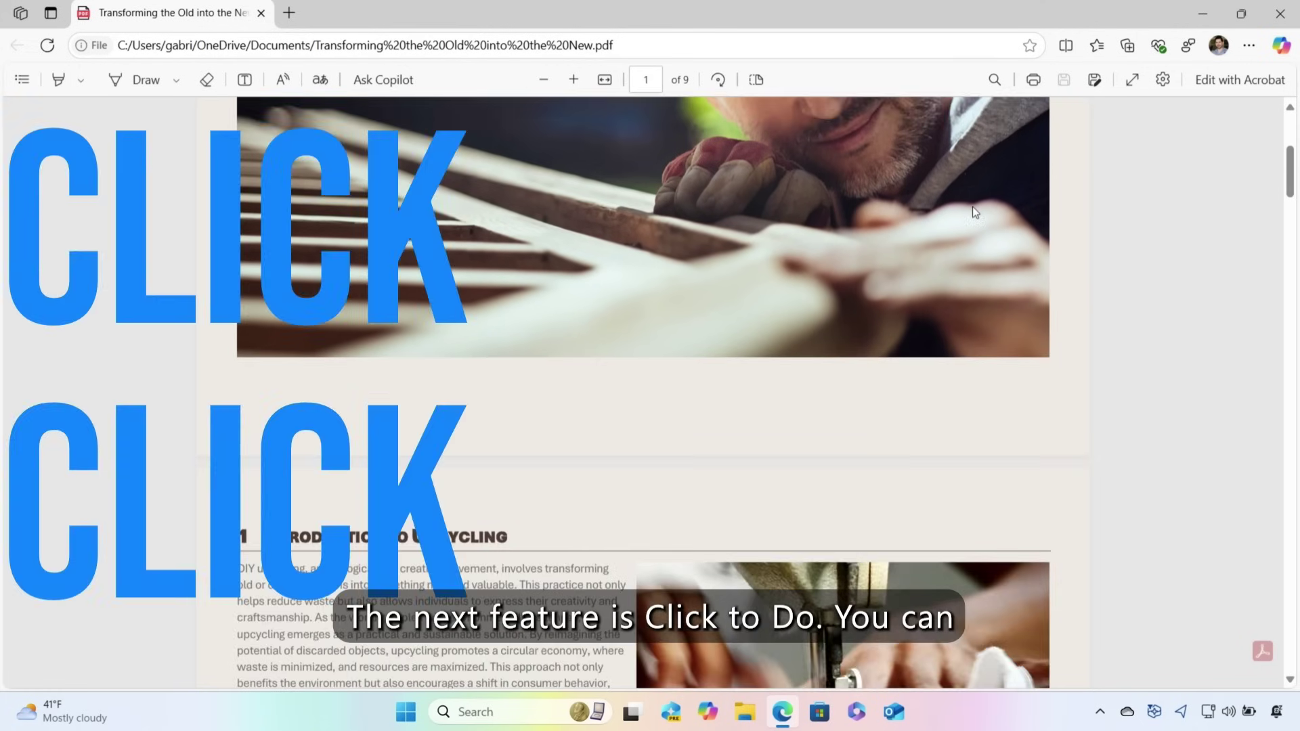
scroll(972, 206, down, 2)
scroll(972, 212, down, 3)
scroll(972, 212, down, 2)
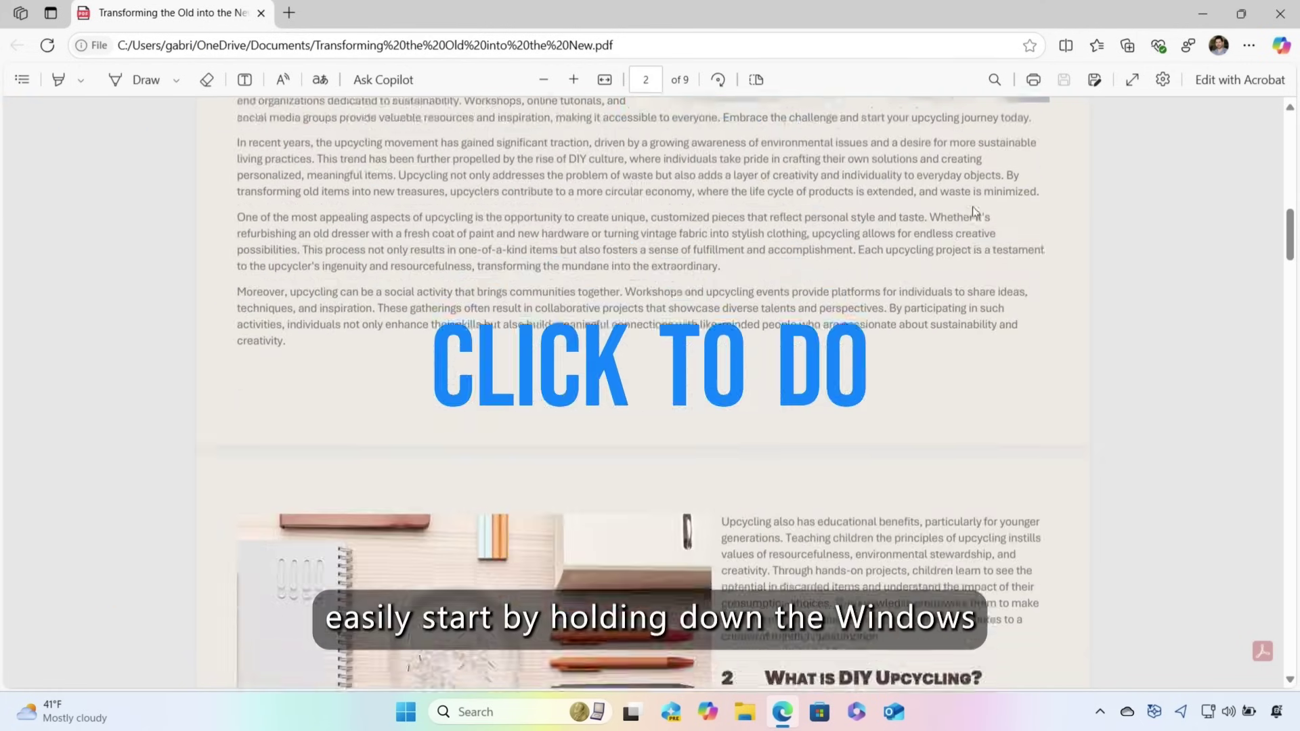
scroll(972, 211, down, 2)
scroll(972, 211, down, 2)
scroll(971, 211, down, 2)
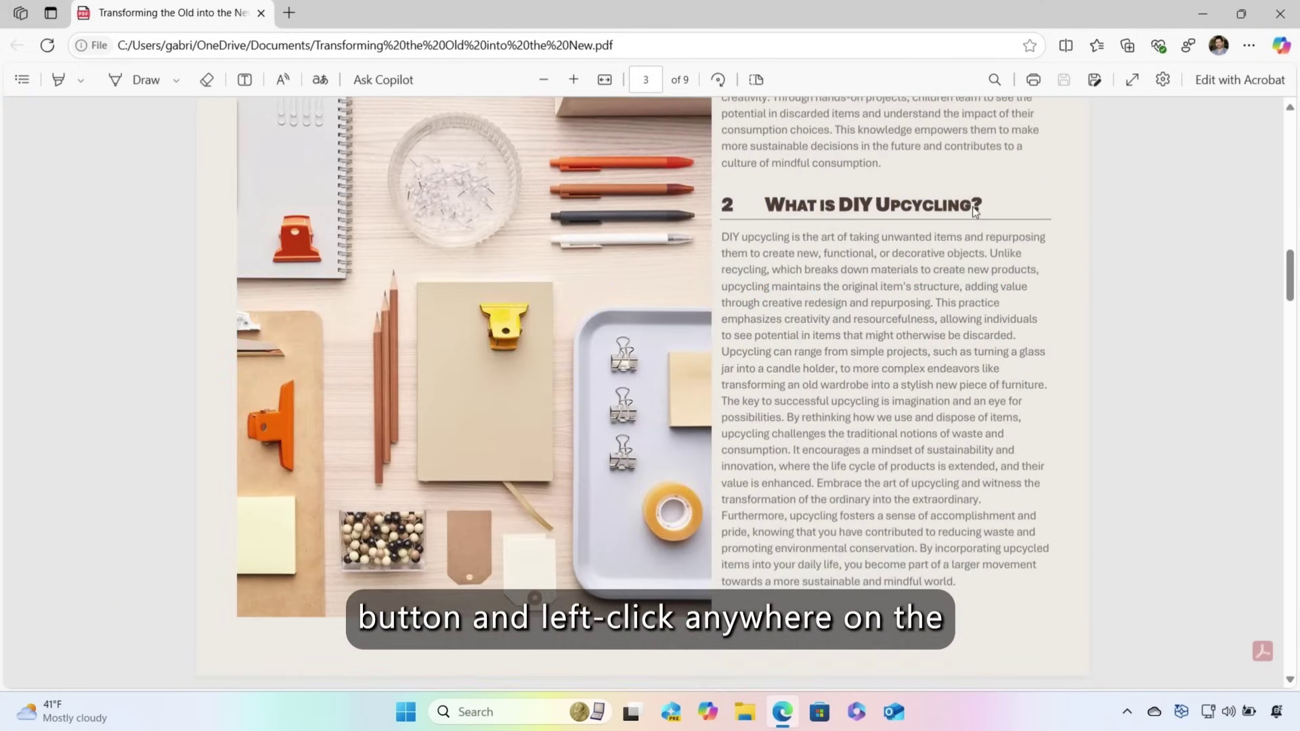
Use Click to Do on the PDF to summarize the 'What is DIY Upcycling' paragraph.
super+click(972, 208)
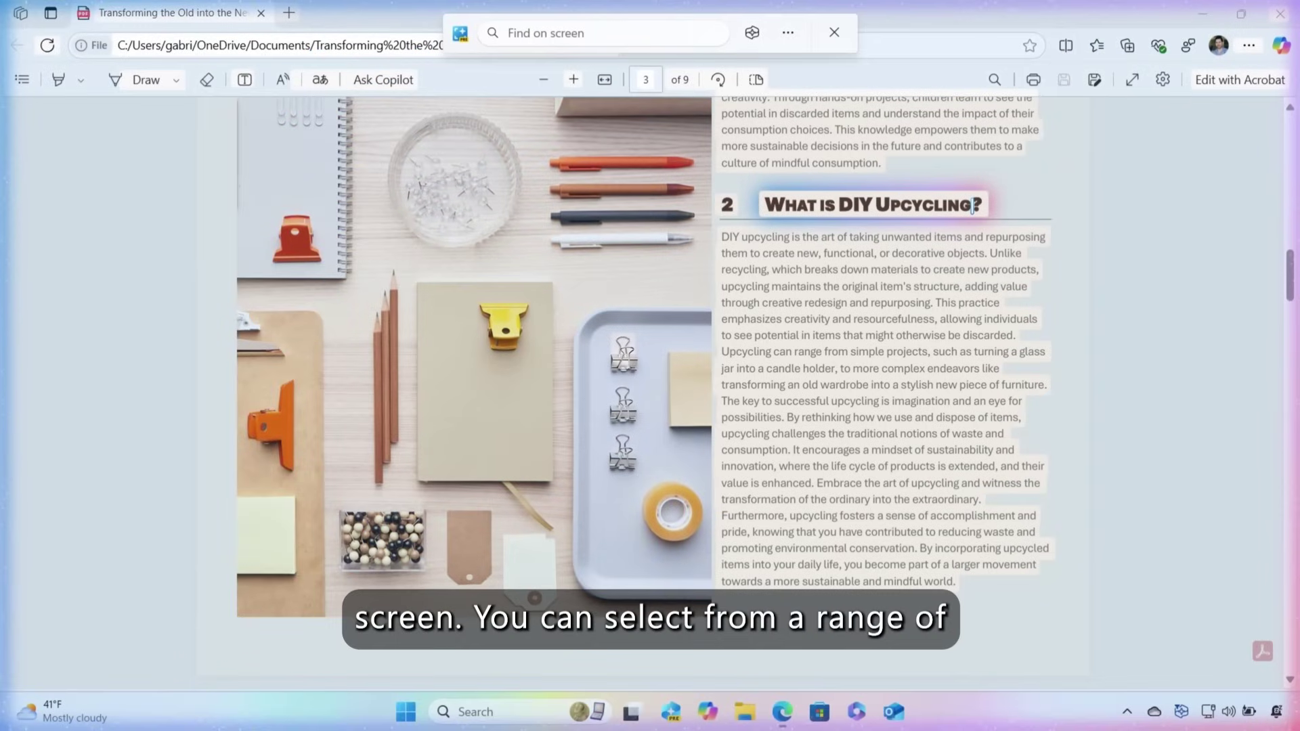
click(578, 211)
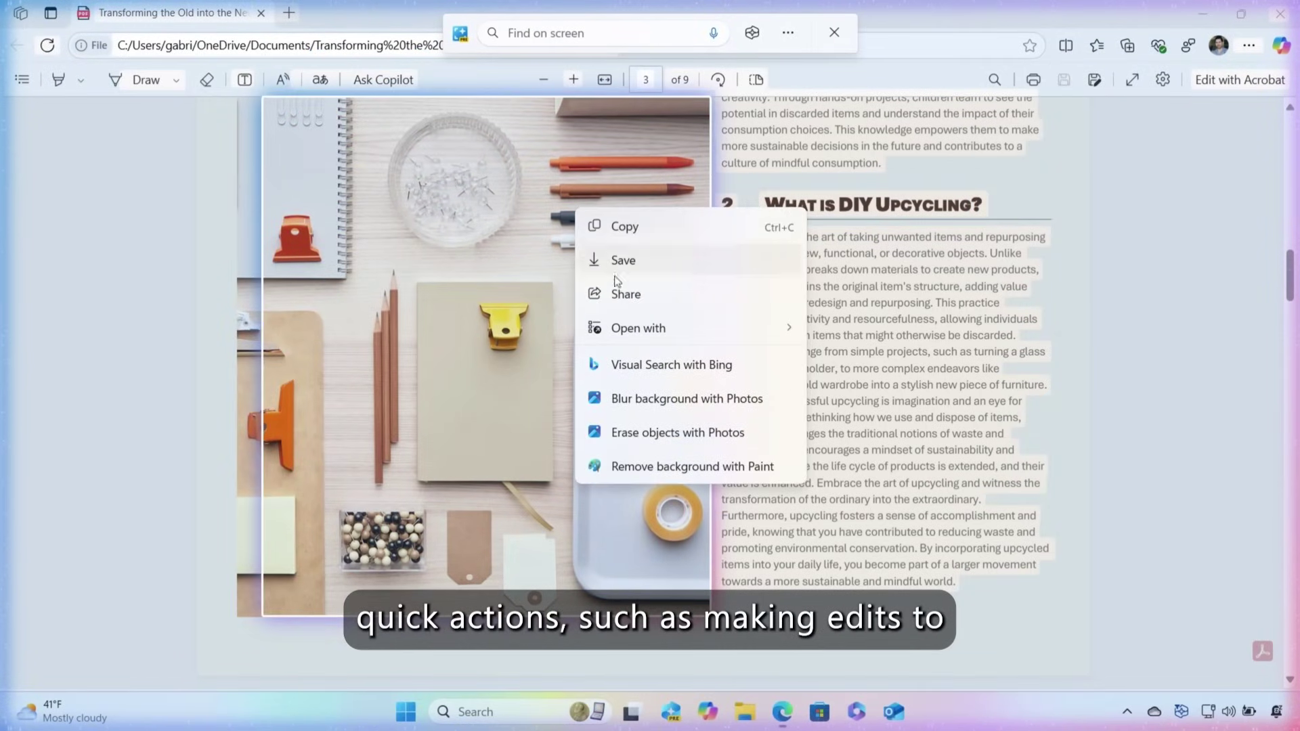
click(865, 443)
click(867, 444)
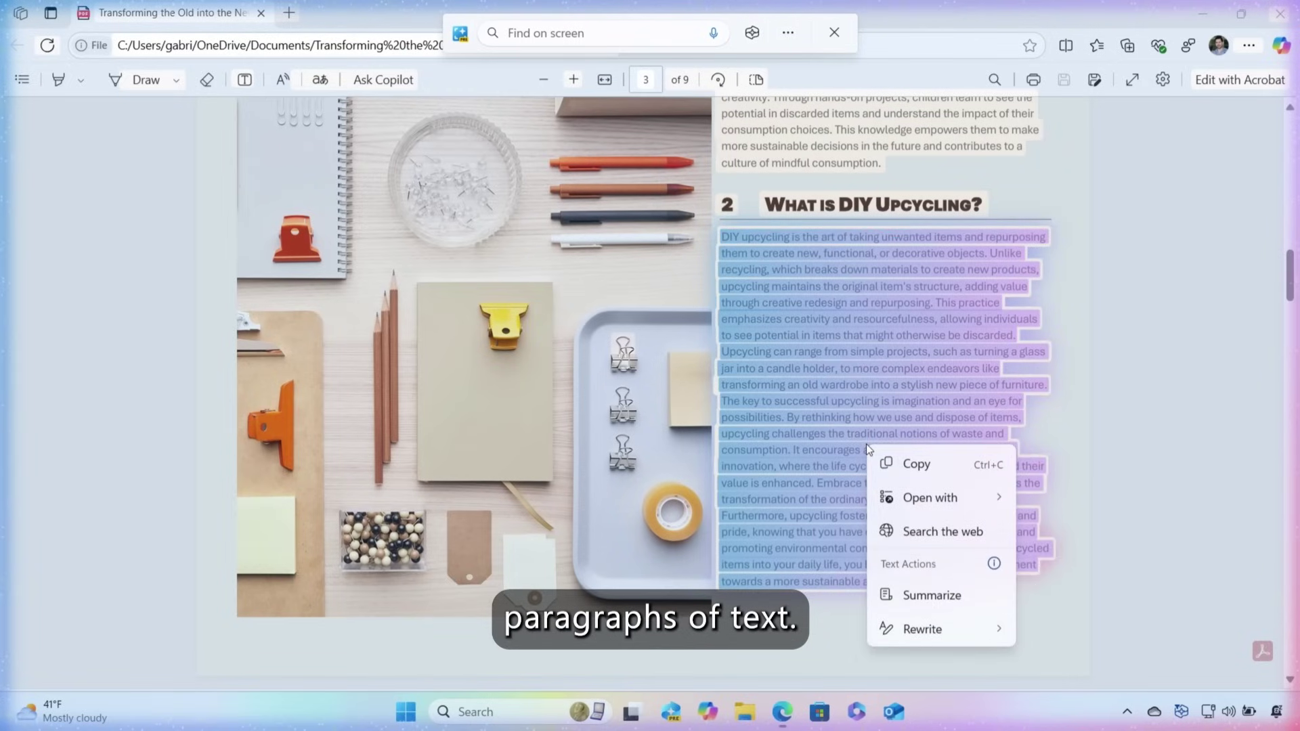
click(923, 603)
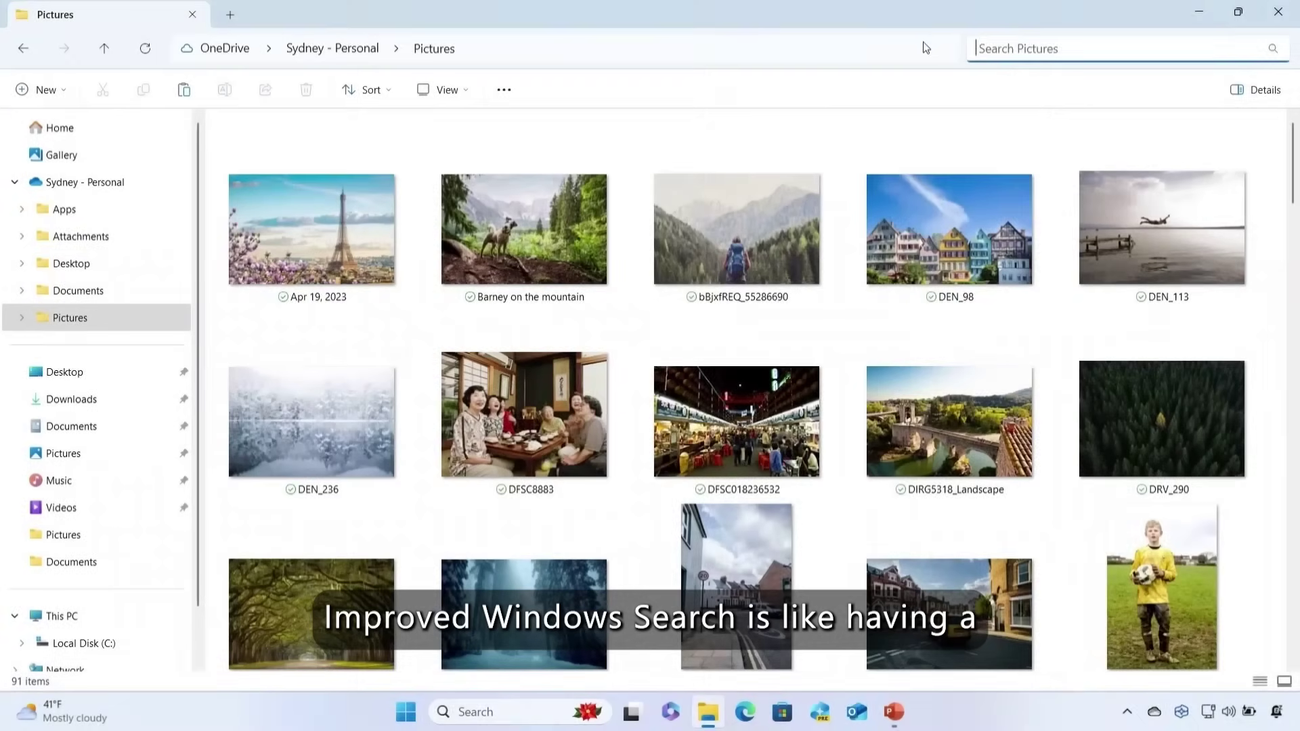
text(ityscape)
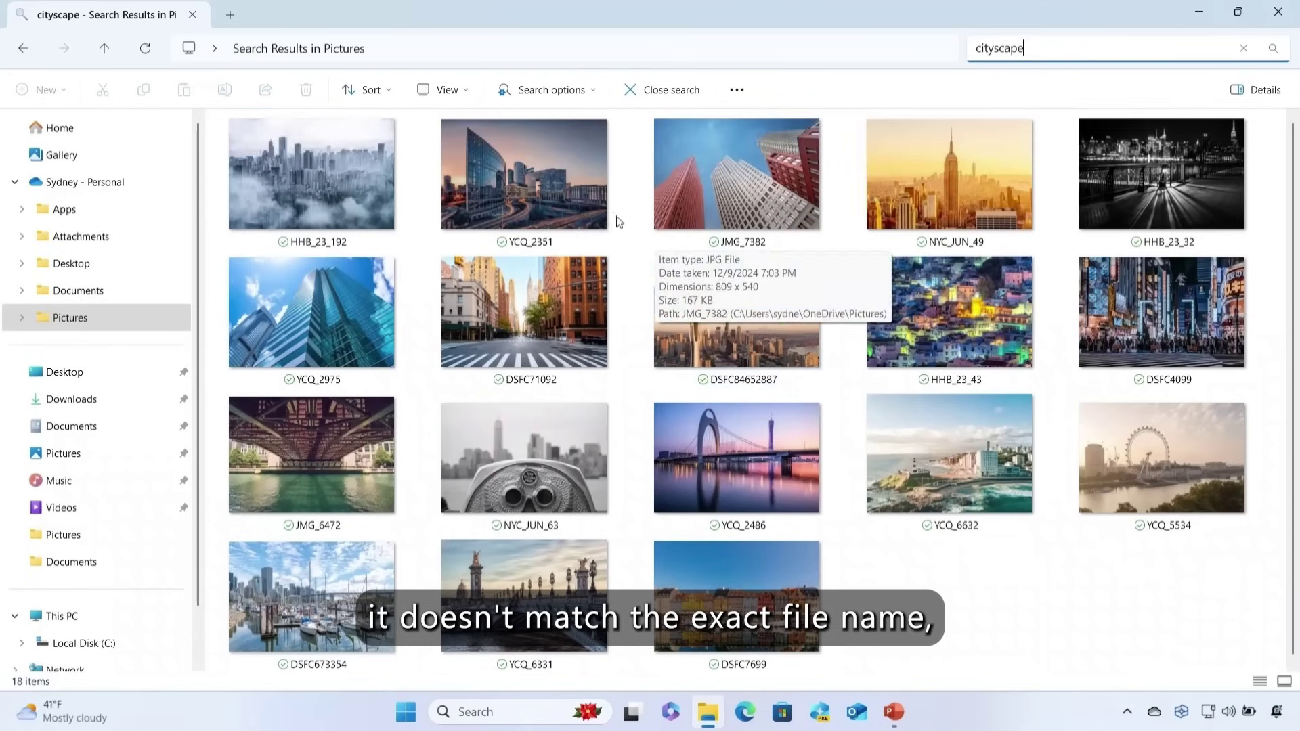
Copy the skyscraper photo YCQ_2351 from the cityscape results and switch to PowerPoint.
click(590, 199)
right_click(590, 200)
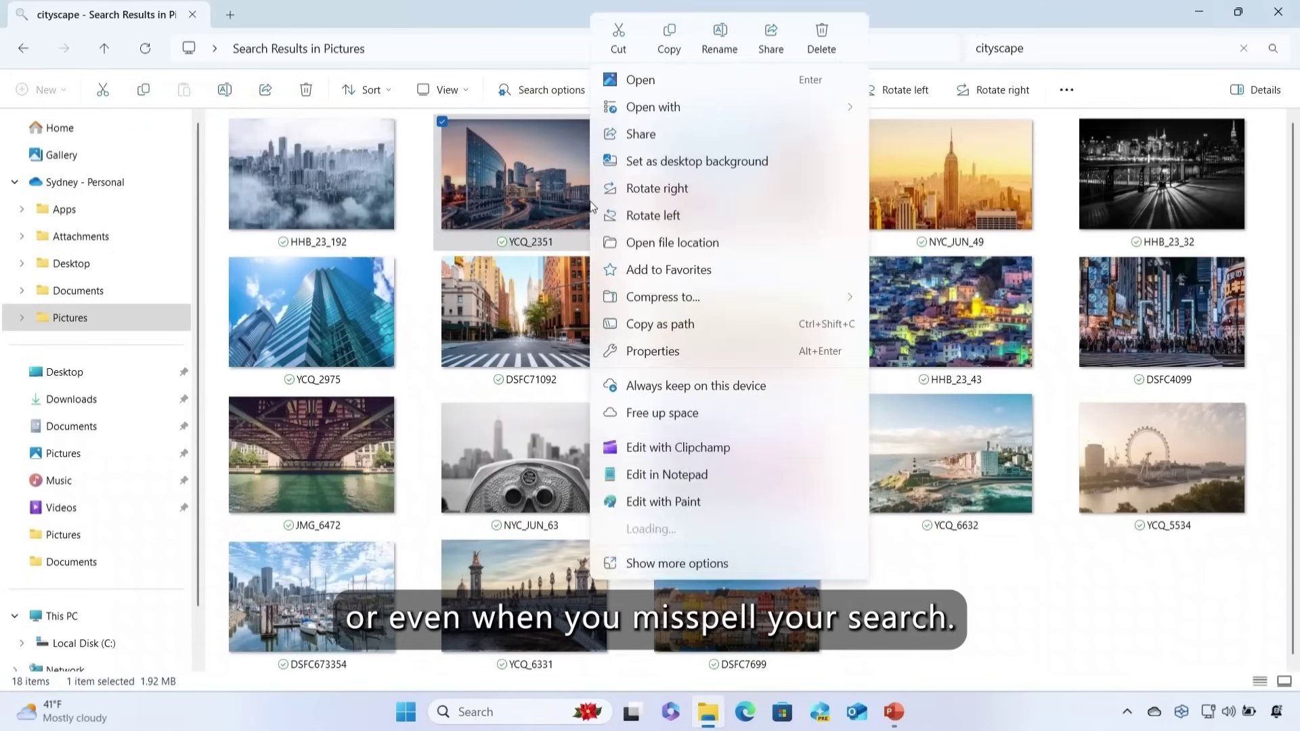
click(669, 37)
key(alt+Tab)
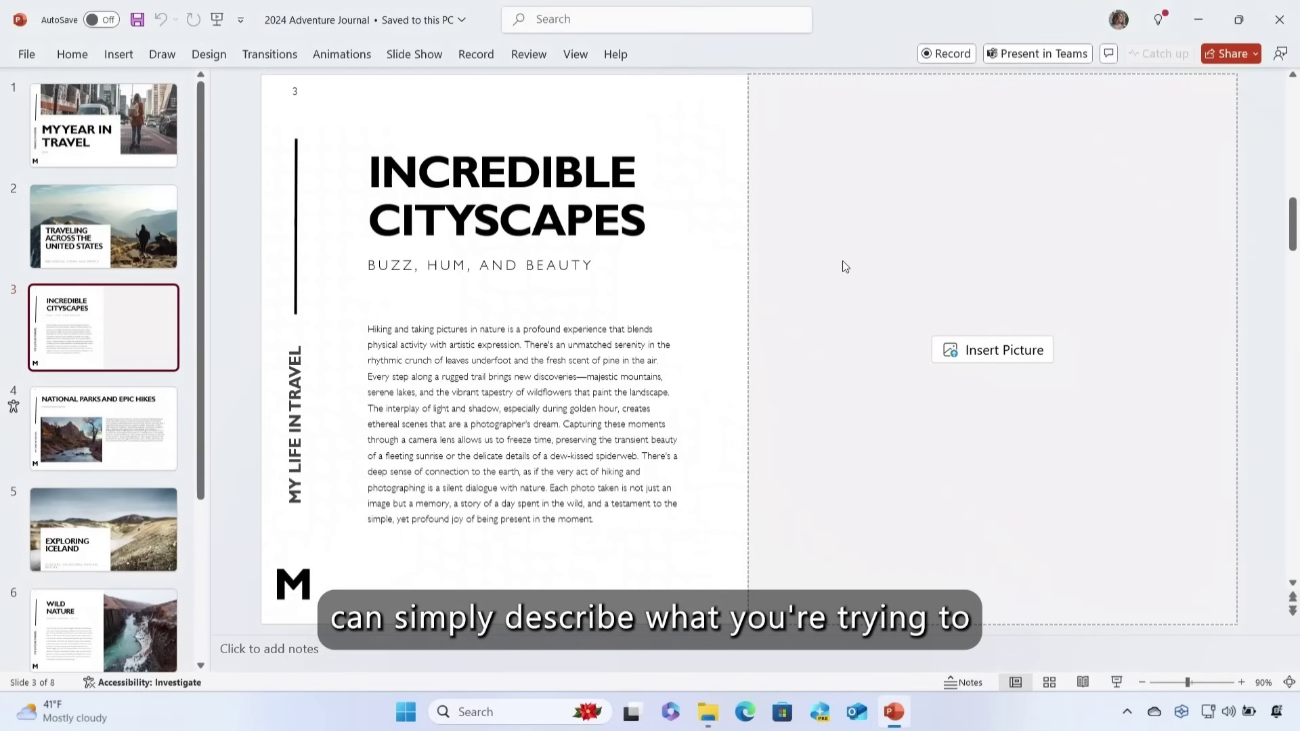
Paste the copied skyline photo into slide 3's picture placeholder and select the title.
click(842, 261)
key(ctrl+v)
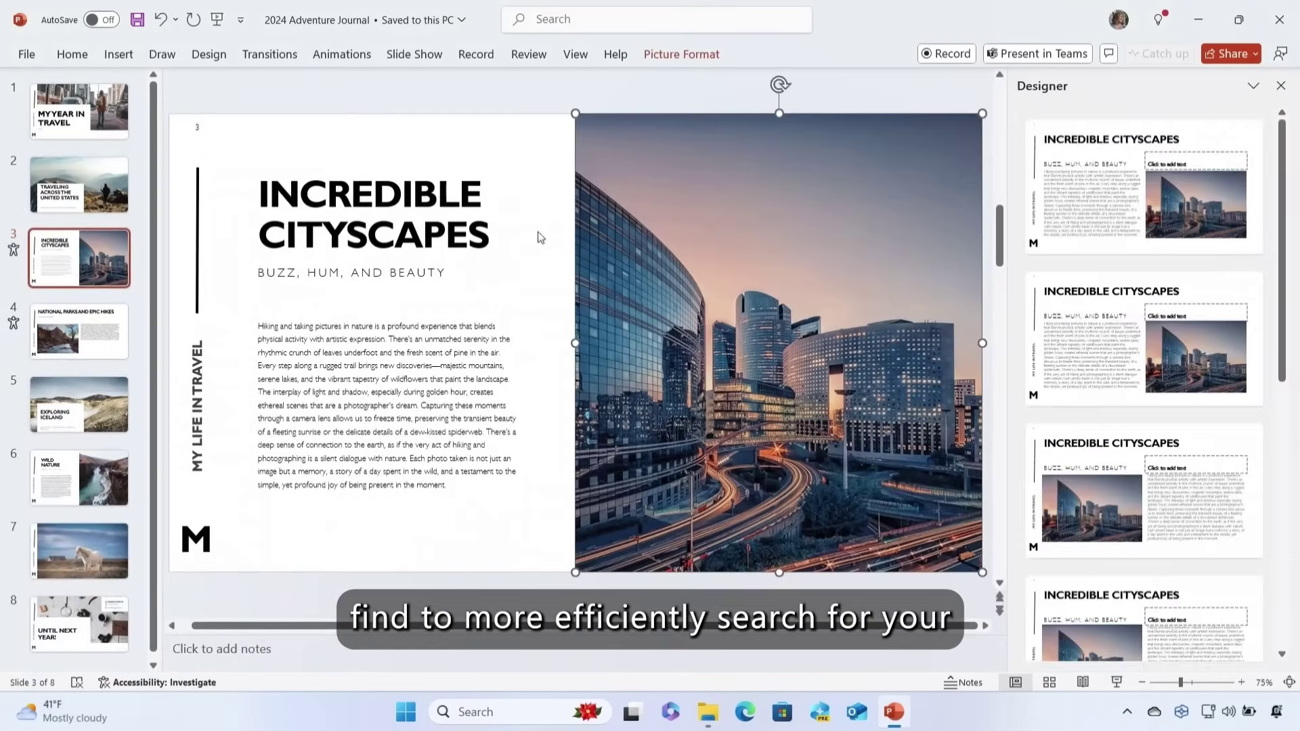
click(521, 237)
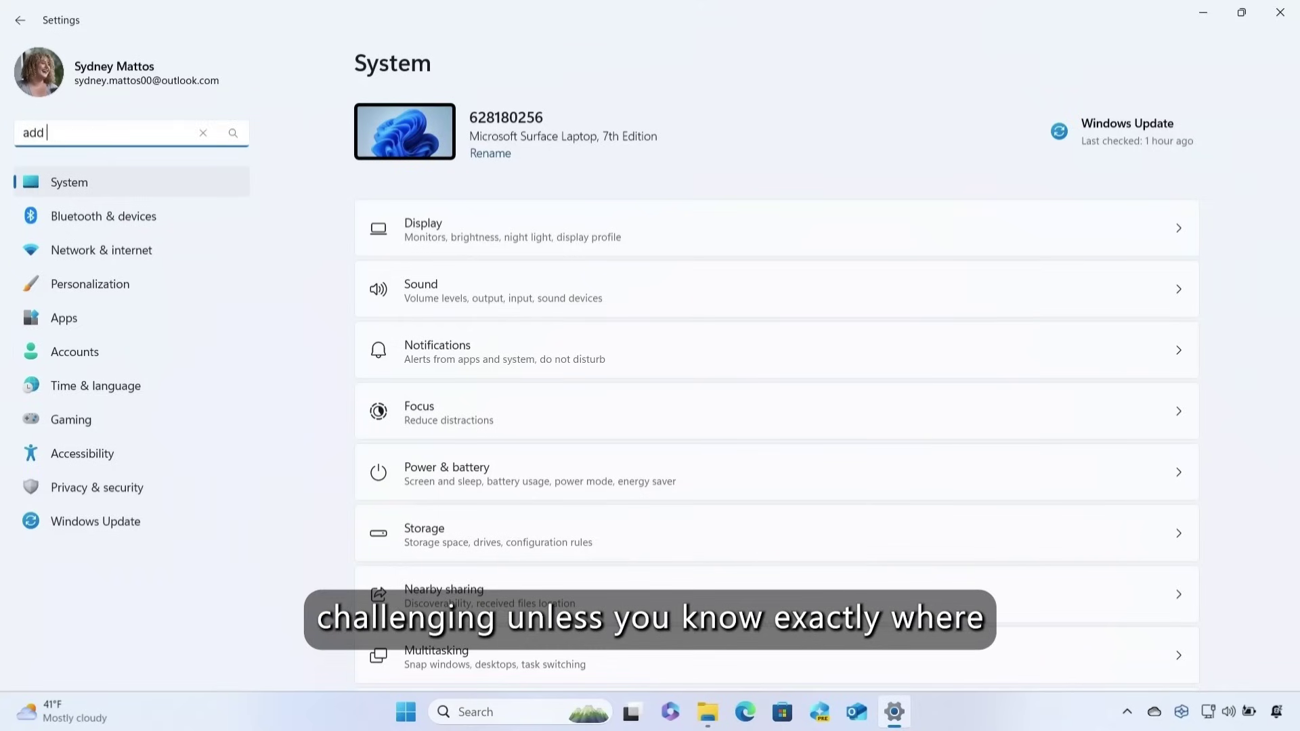
text(my headphon)
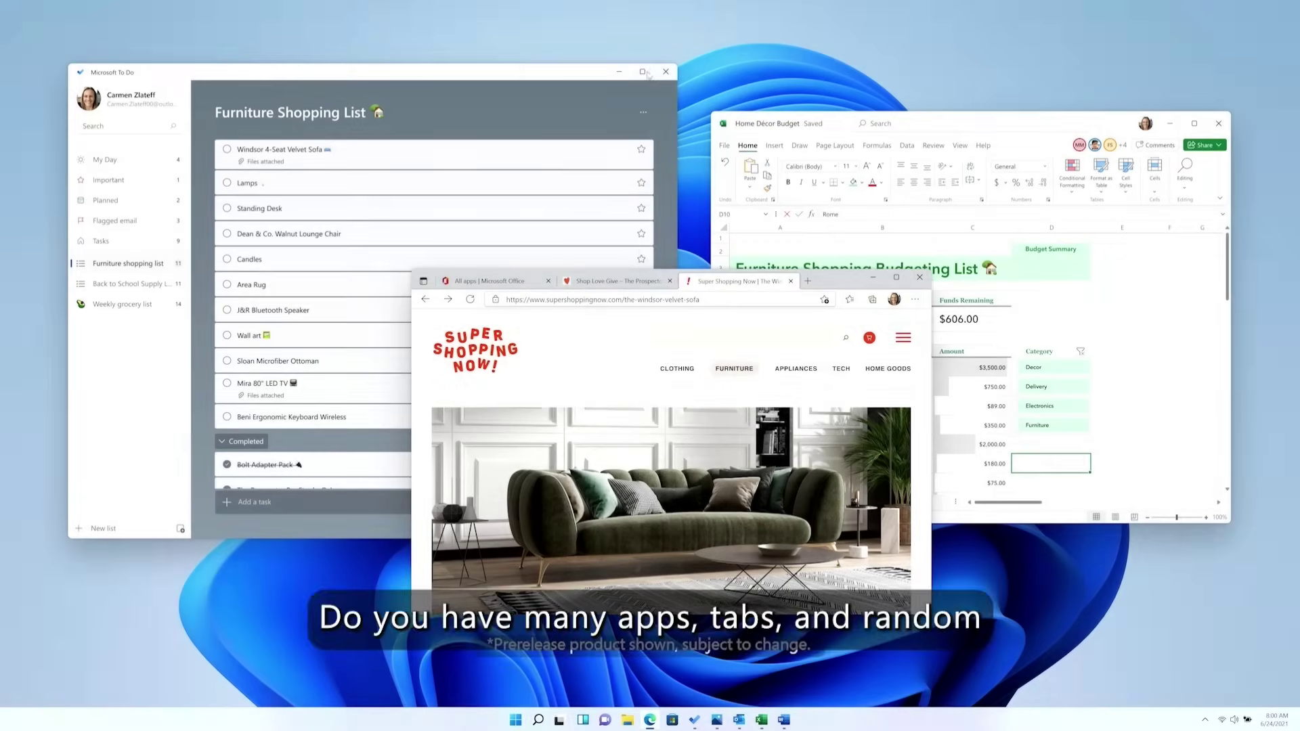
Snap To Do, the shopping site and the Excel budget into columns, then return after the tennis email.
click(676, 95)
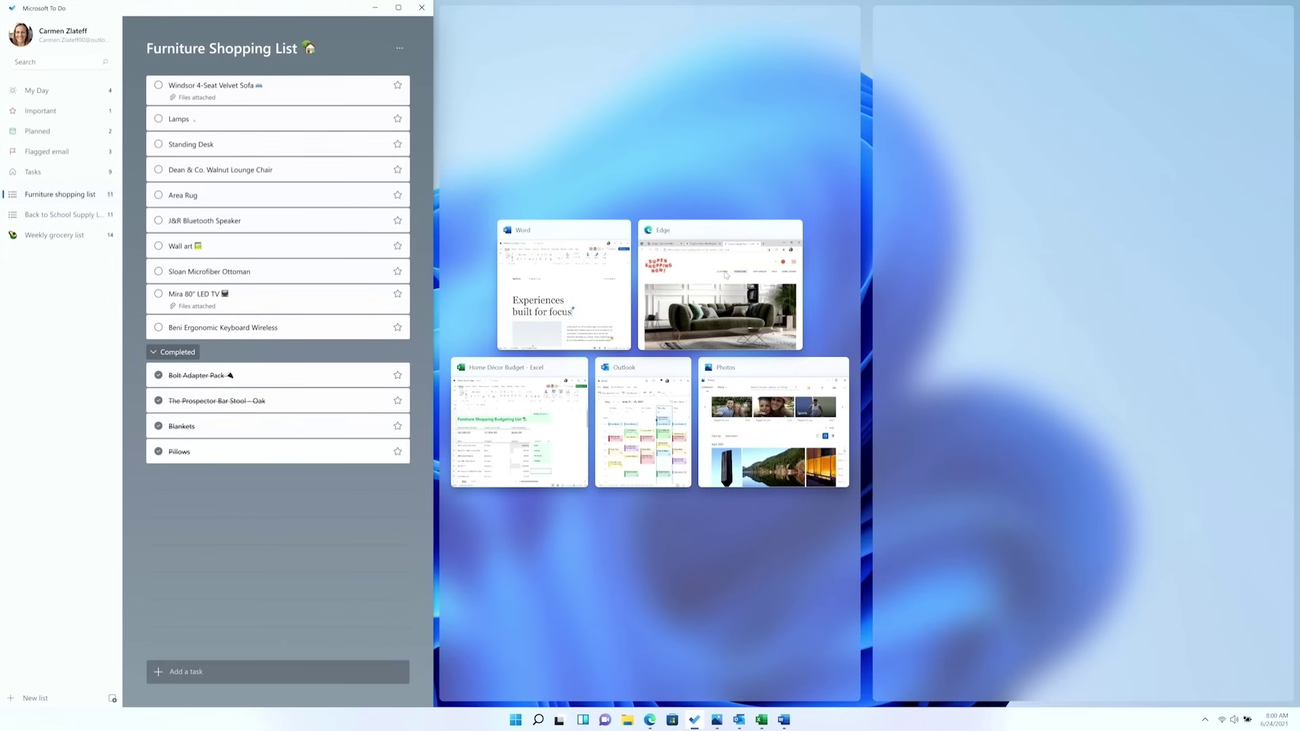
click(725, 272)
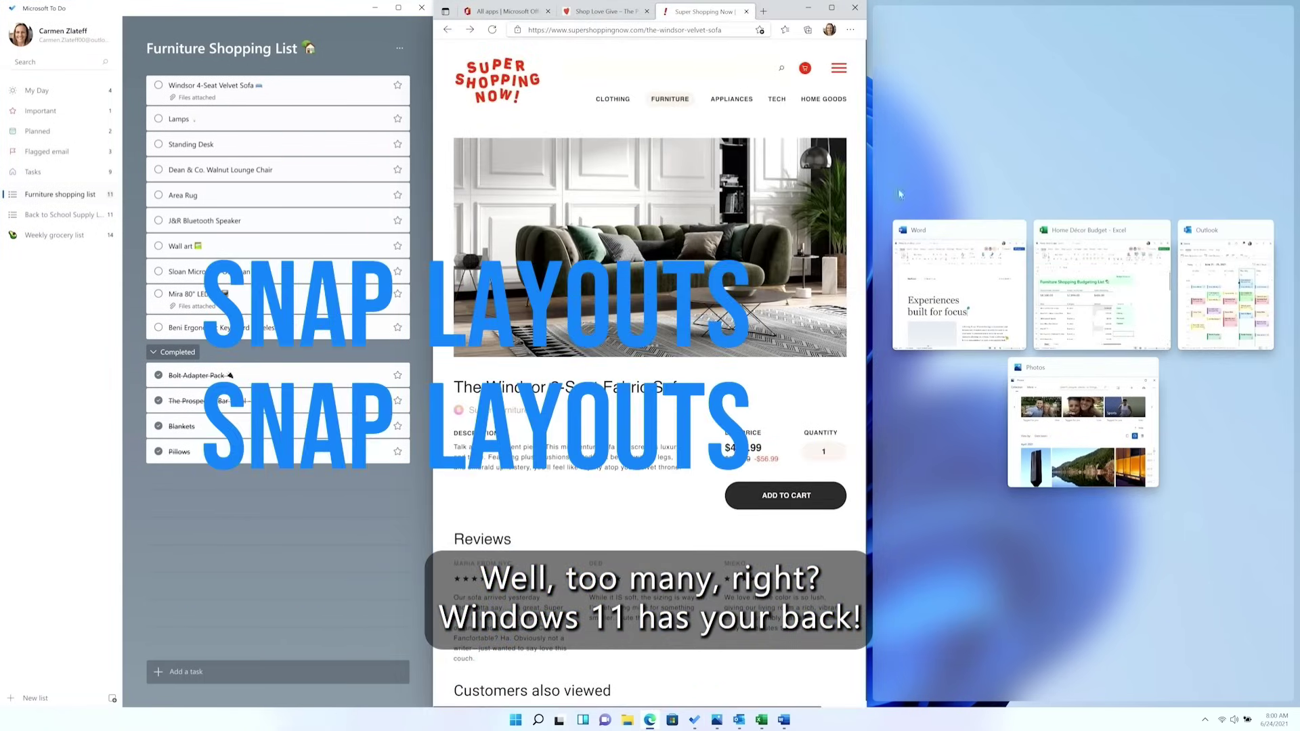
click(1055, 283)
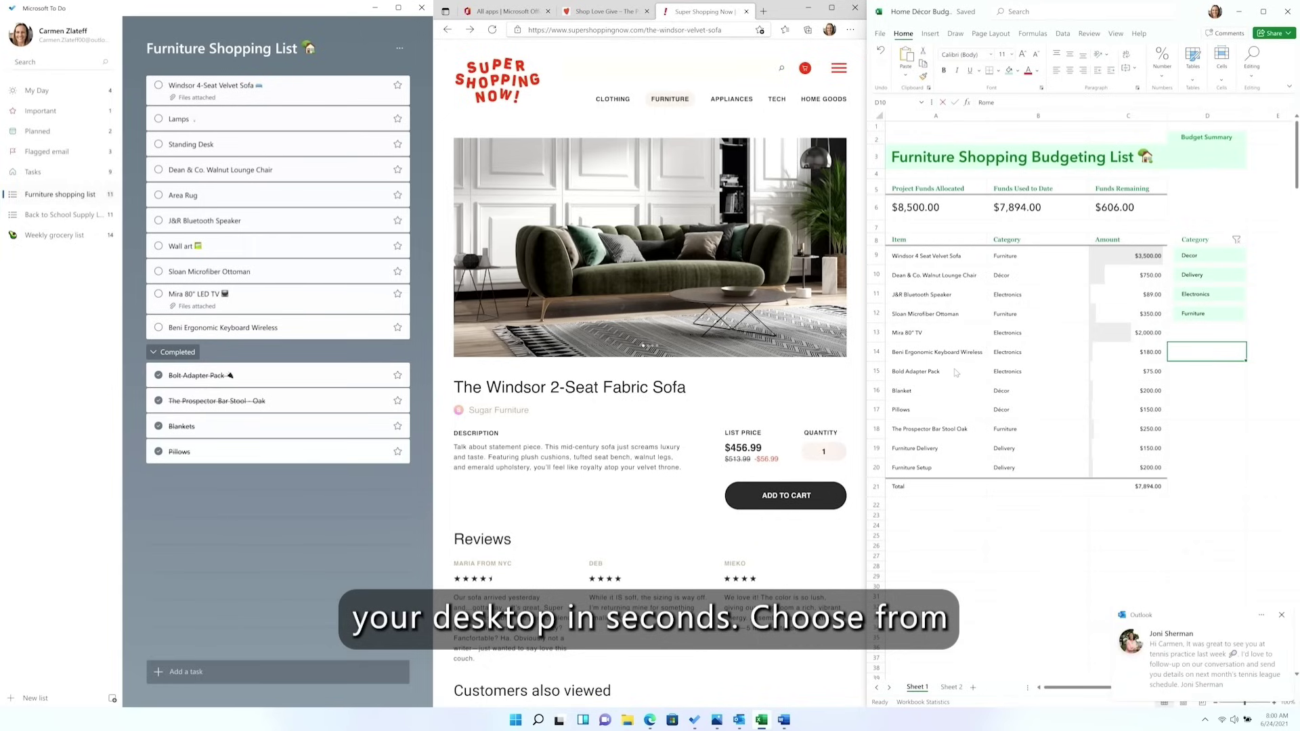
click(1166, 641)
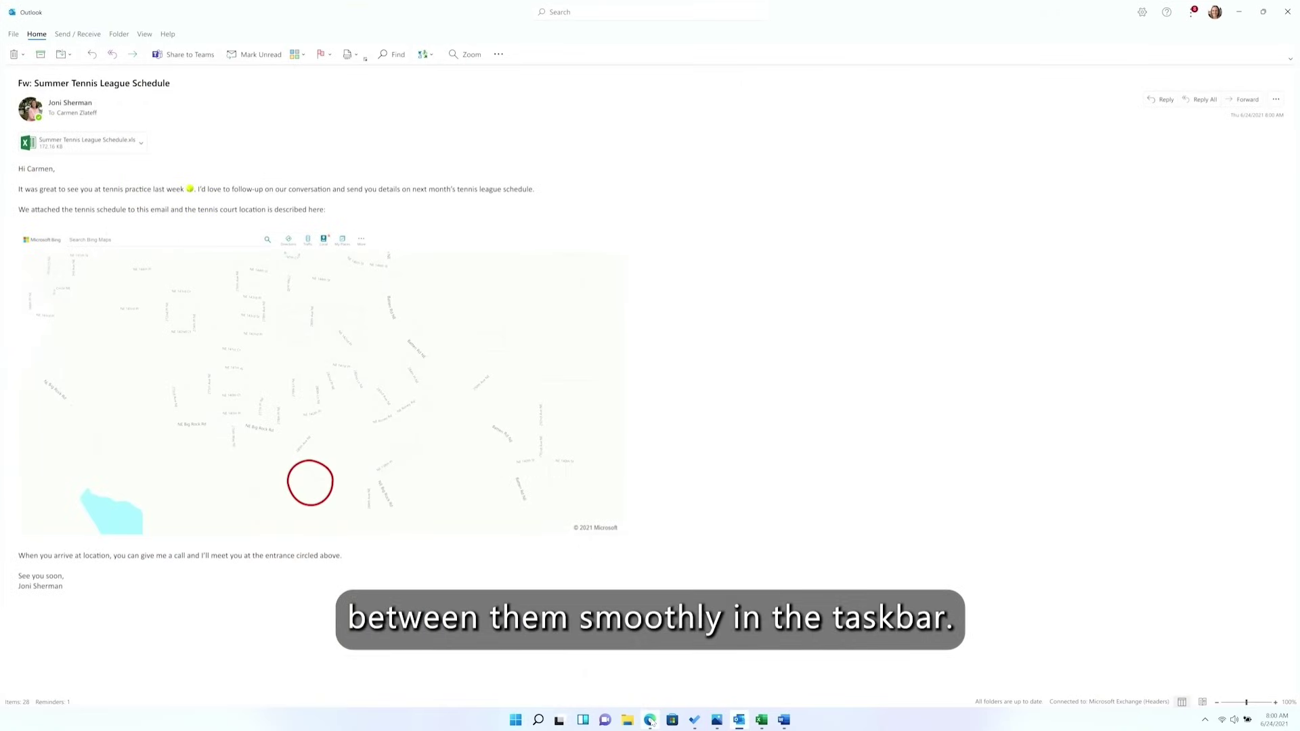
mouse_move(650, 721)
click(660, 696)
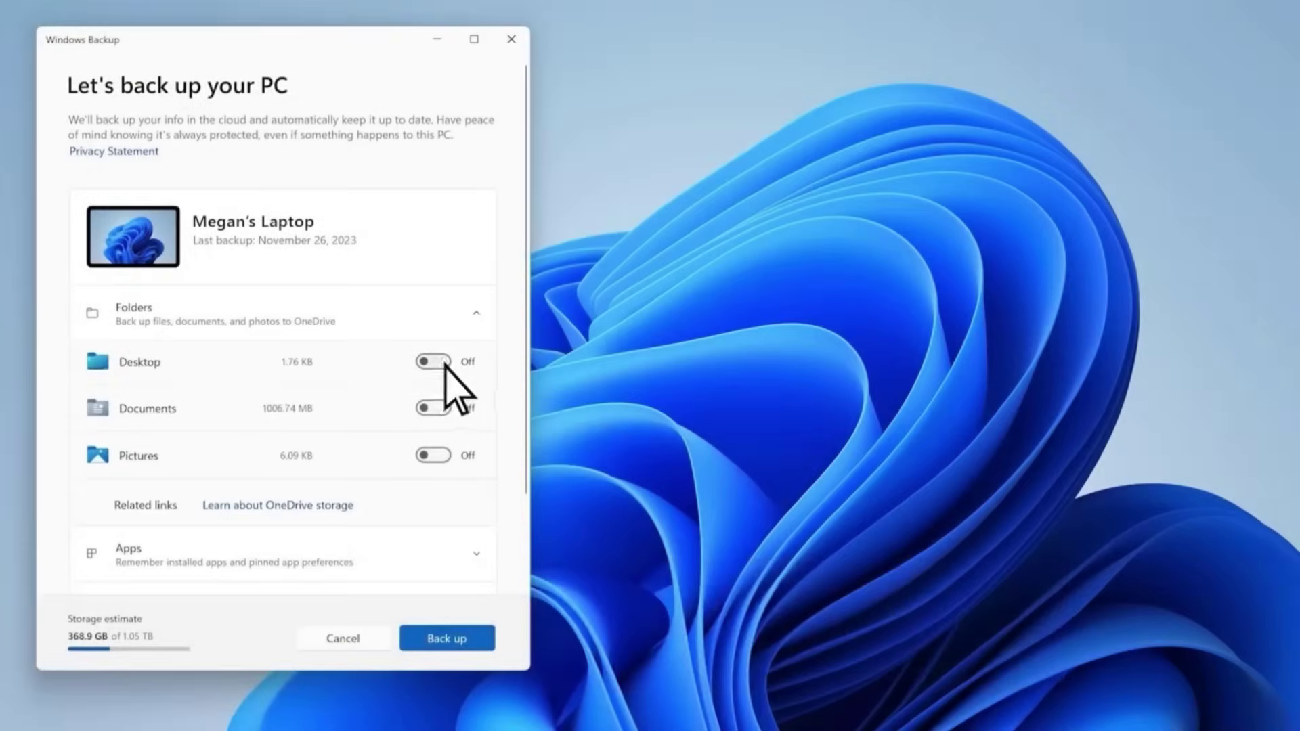
Turn on Documents and Pictures backup and review the Apps and Settings backup options.
click(443, 409)
click(439, 456)
scroll(440, 457, down, 2)
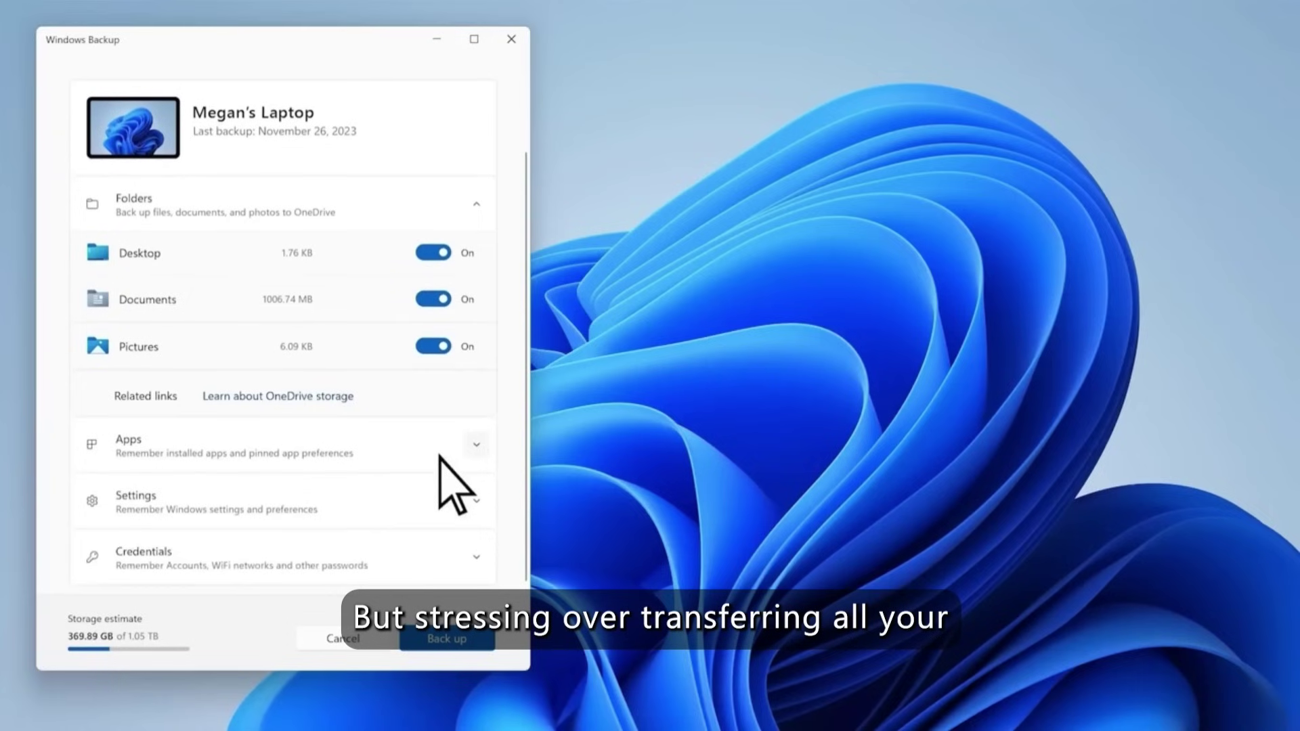
click(440, 457)
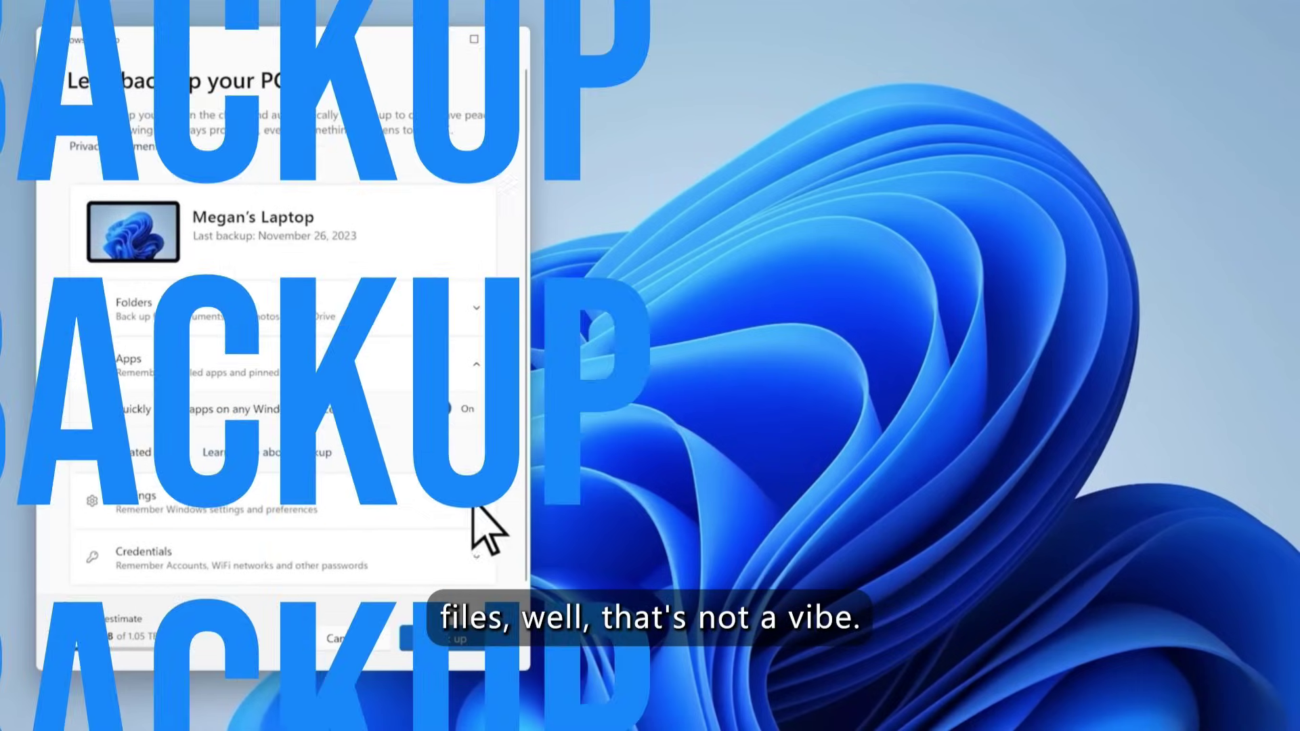
click(473, 499)
scroll(475, 499, down, 2)
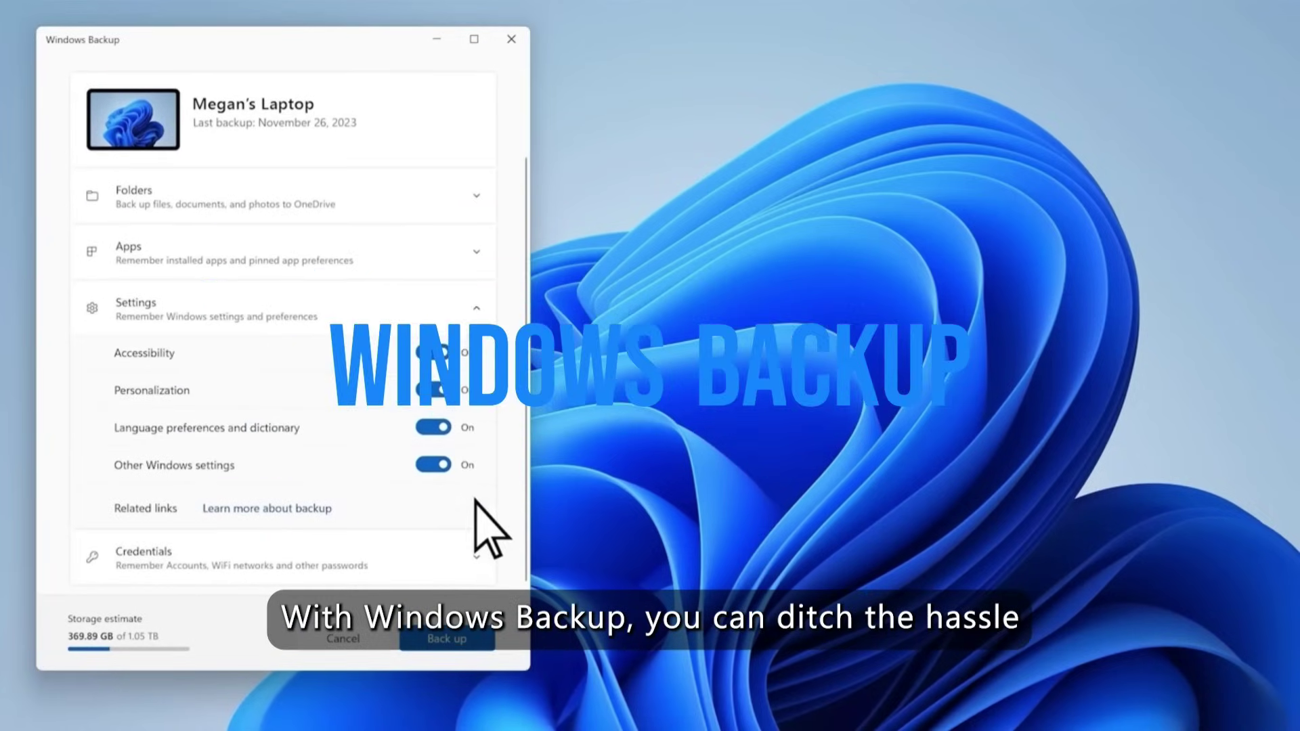
Back up the PC including credentials, then sign in on the new laptop and restore from it.
click(477, 557)
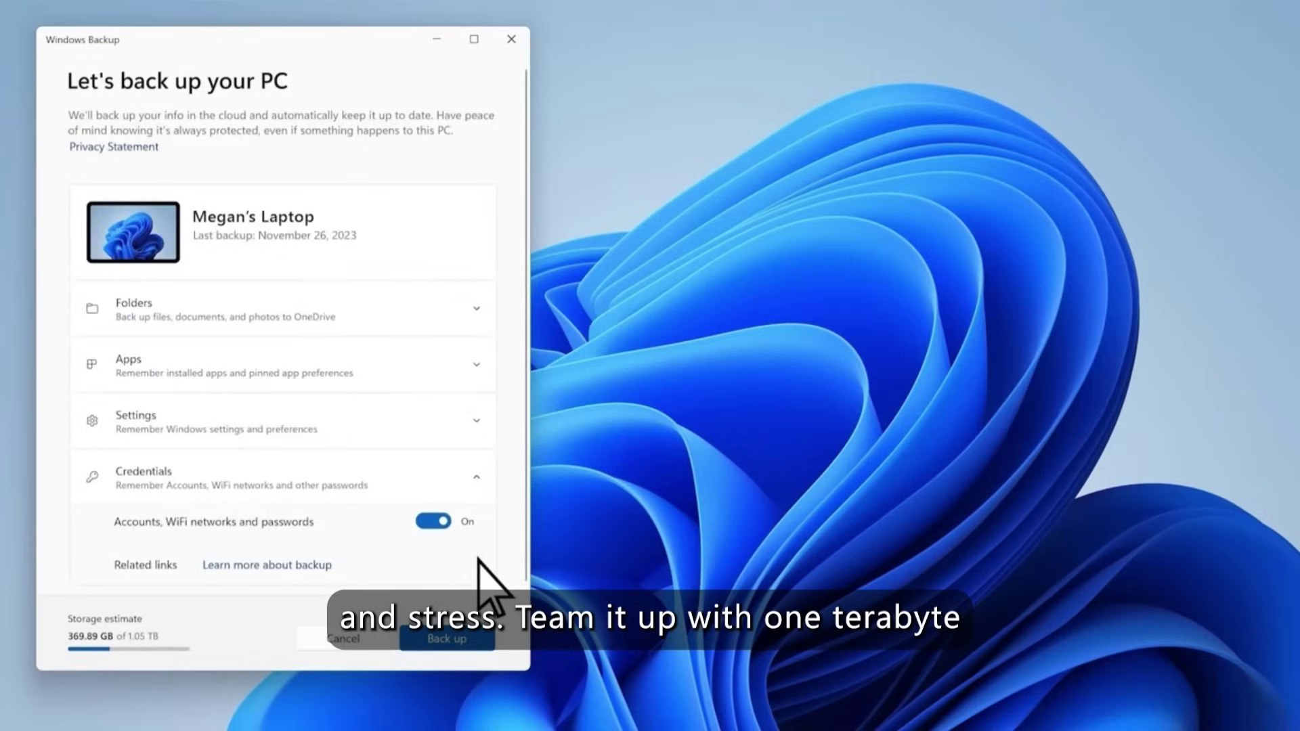
click(475, 643)
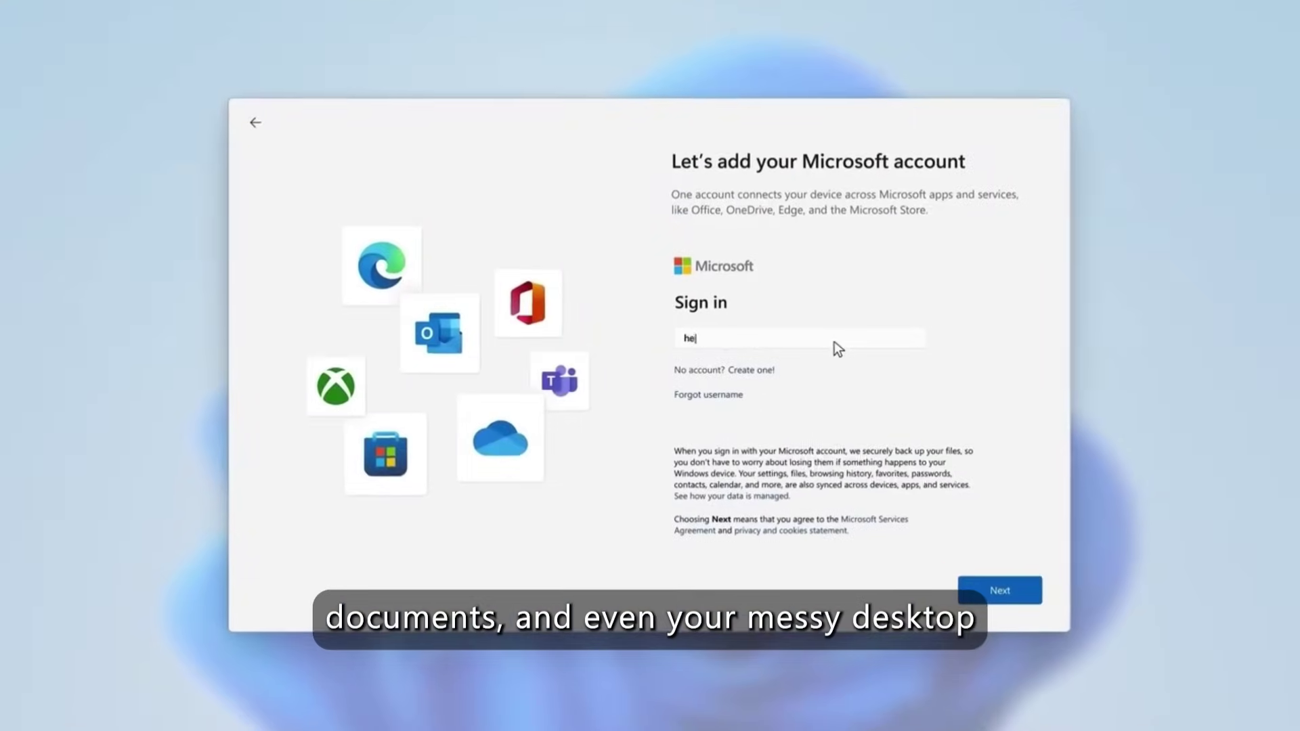
text(heidi@fourthcoffee.com)
click(1021, 599)
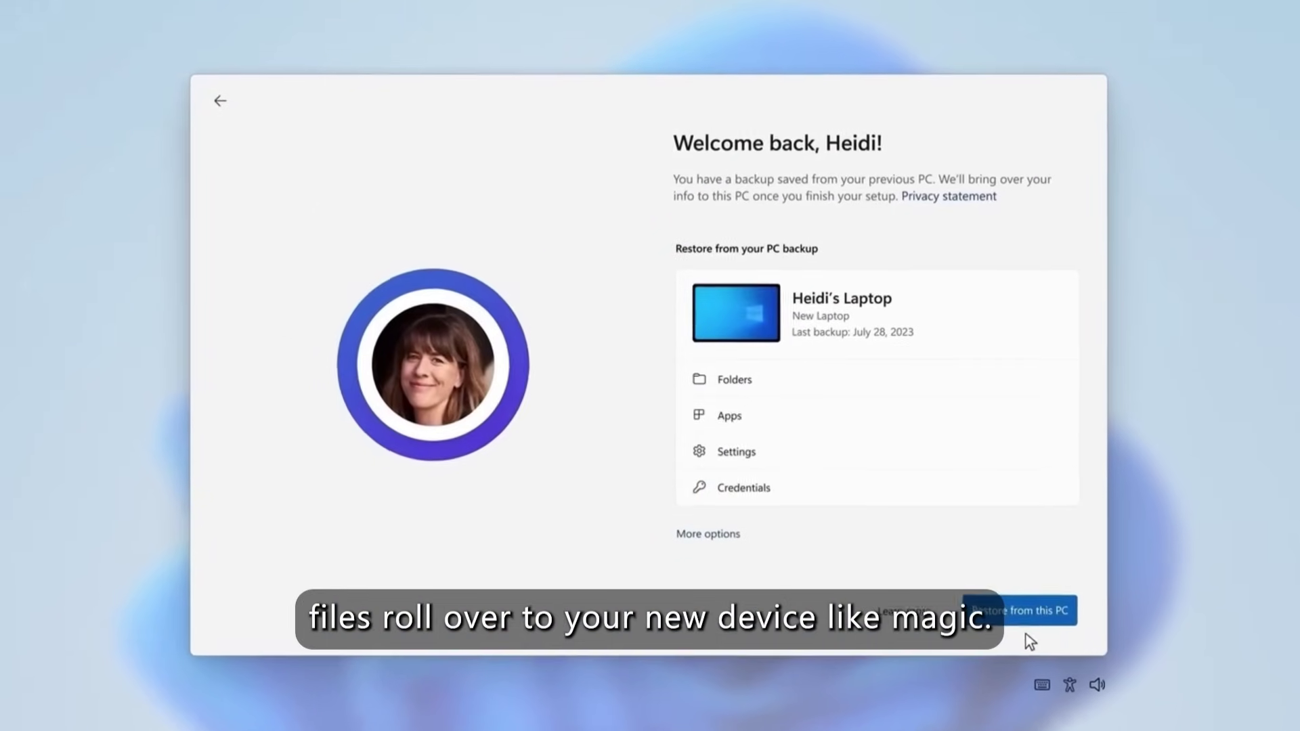
click(1021, 612)
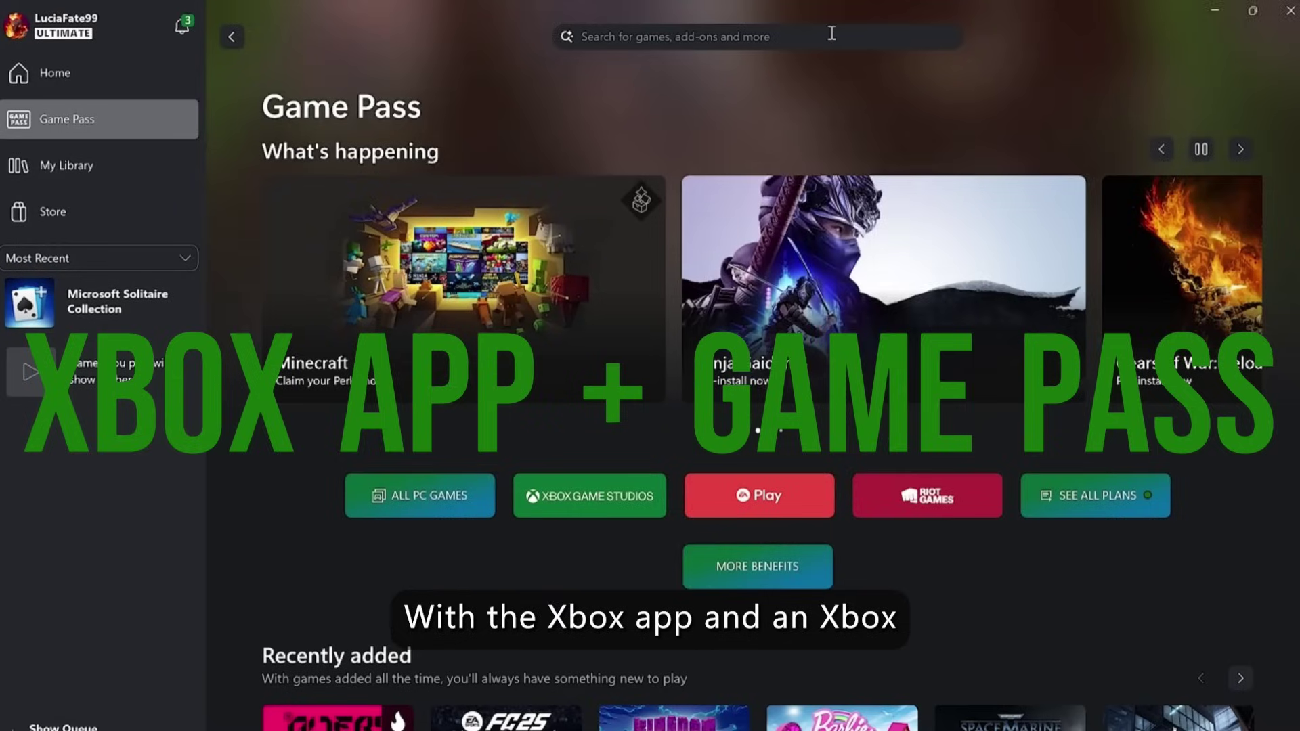
Start a Game Pass search in the Xbox app for 'sea'.
click(831, 34)
text(sea)
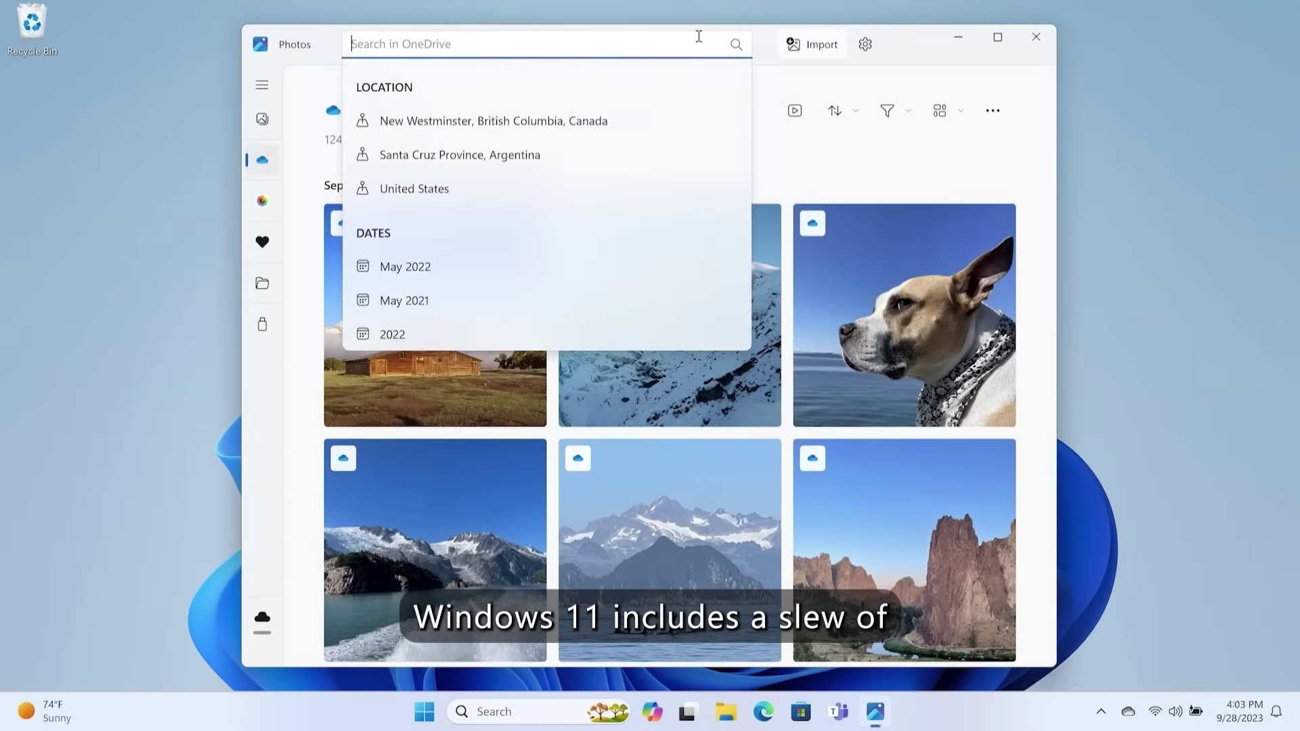
text(bike)
Search OneDrive photos for 'bike' and open the first result, IMG00184.jpg.
key(Return)
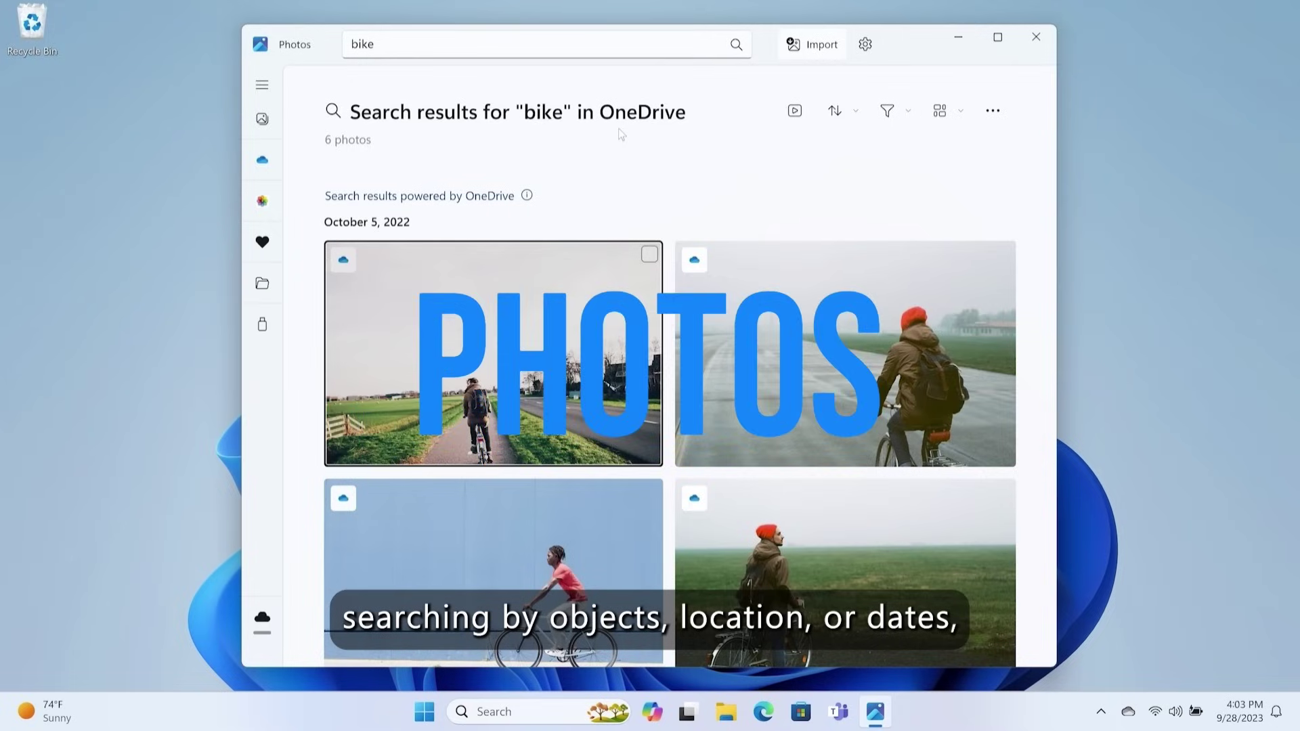
click(568, 324)
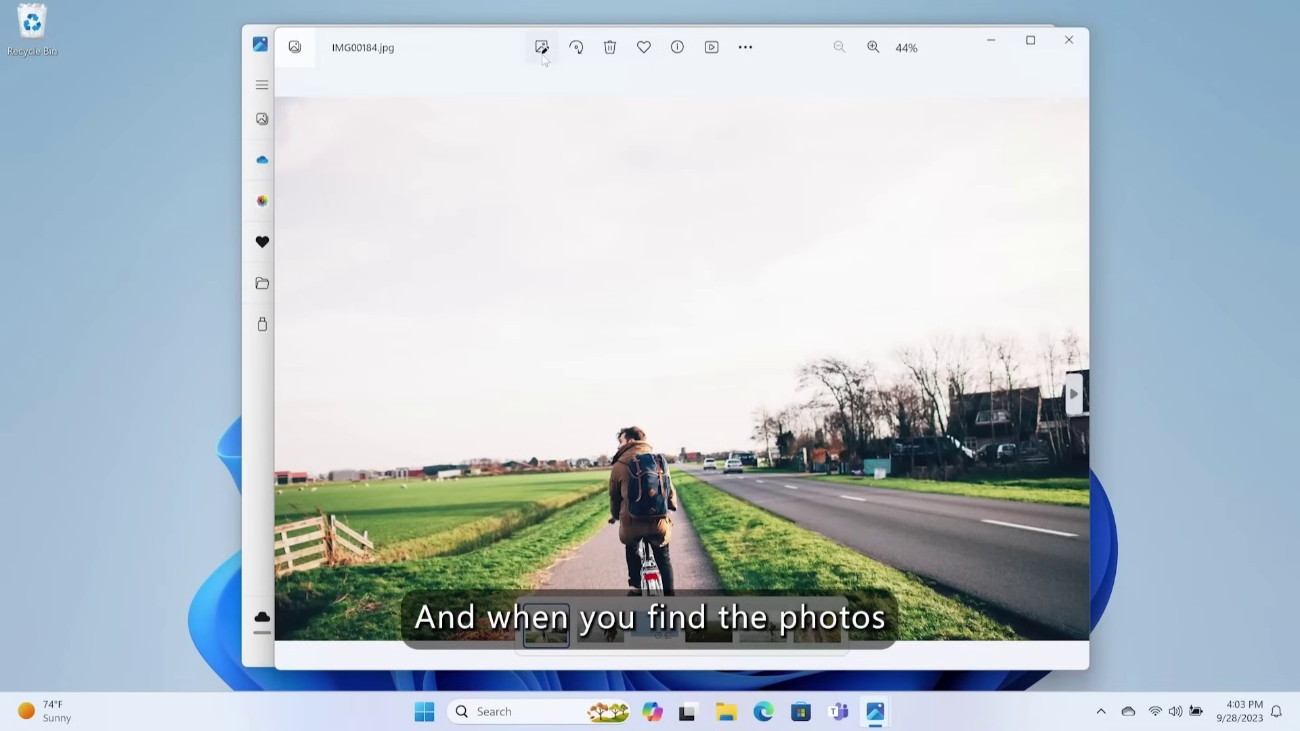
Open IMG00184.jpg in the Photos editor and choose the Background blur tool.
click(542, 49)
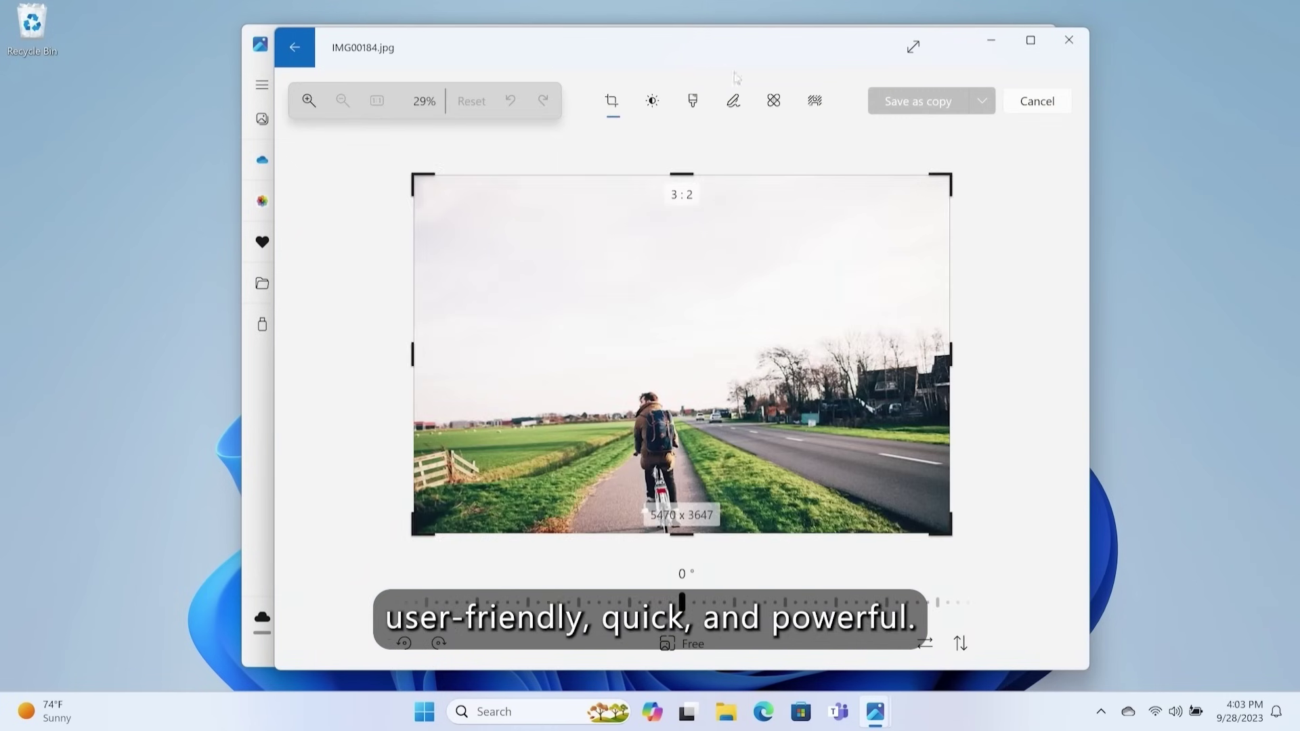
click(814, 101)
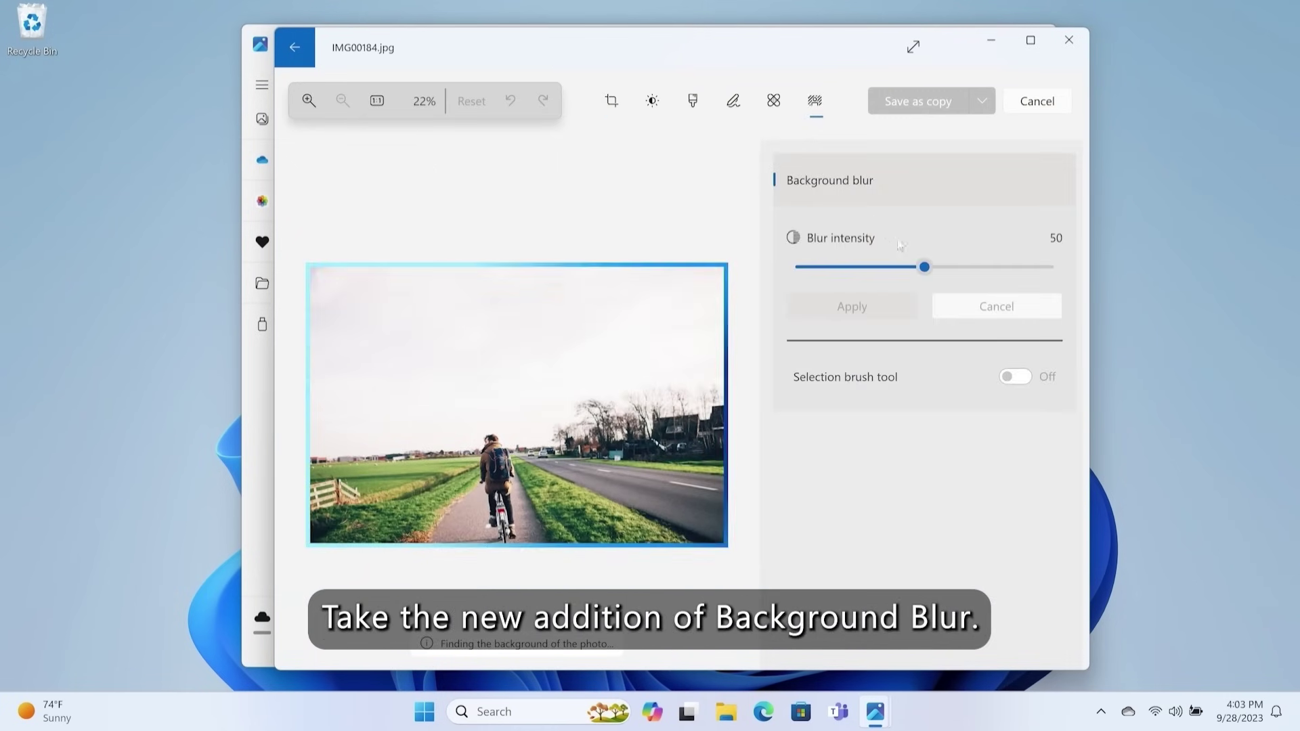
Apply a background blur of intensity 87 to IMG00184.jpg and save the photo.
drag(924, 267, 1019, 266)
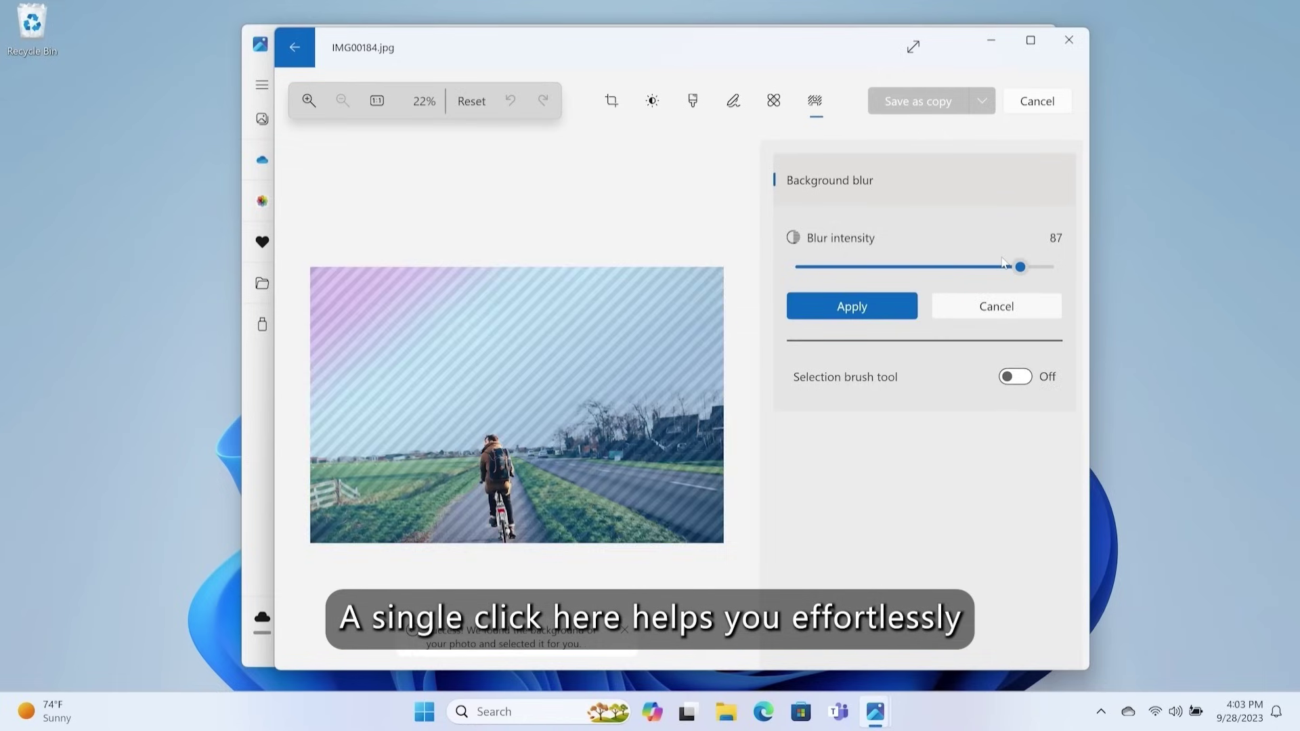
click(887, 302)
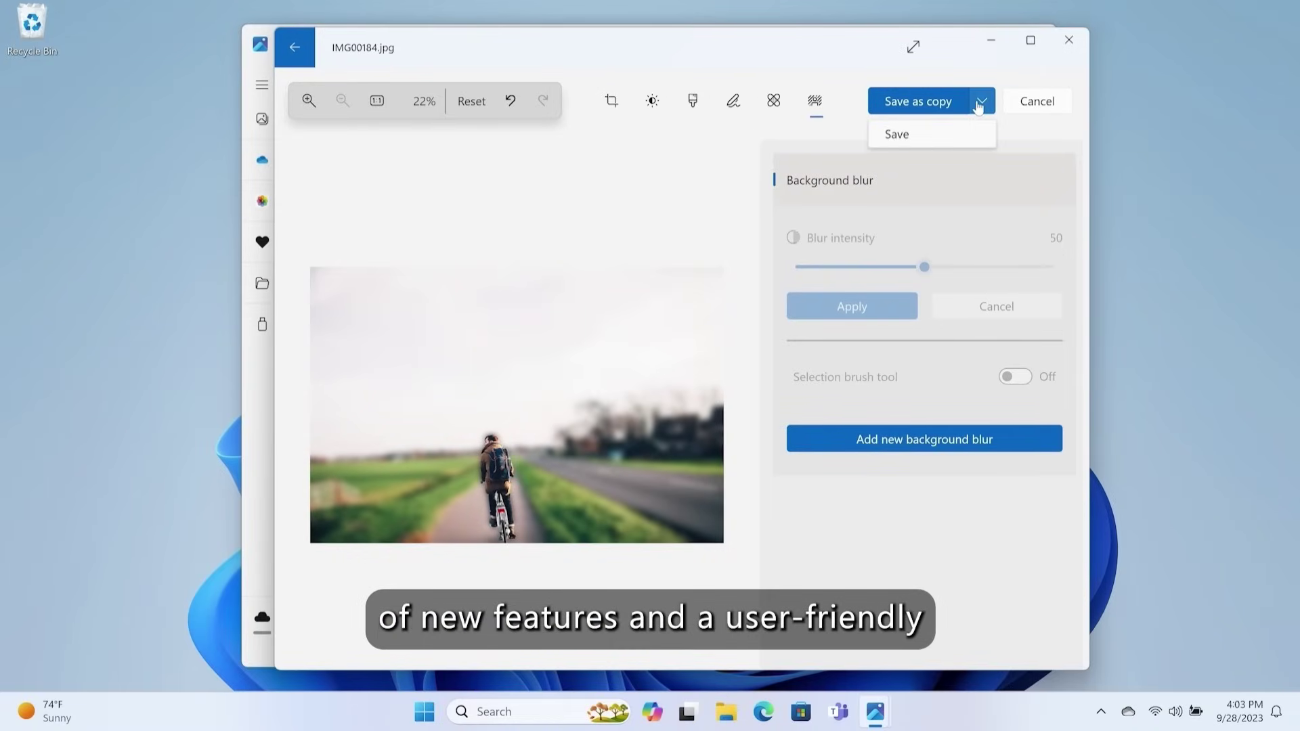
click(961, 137)
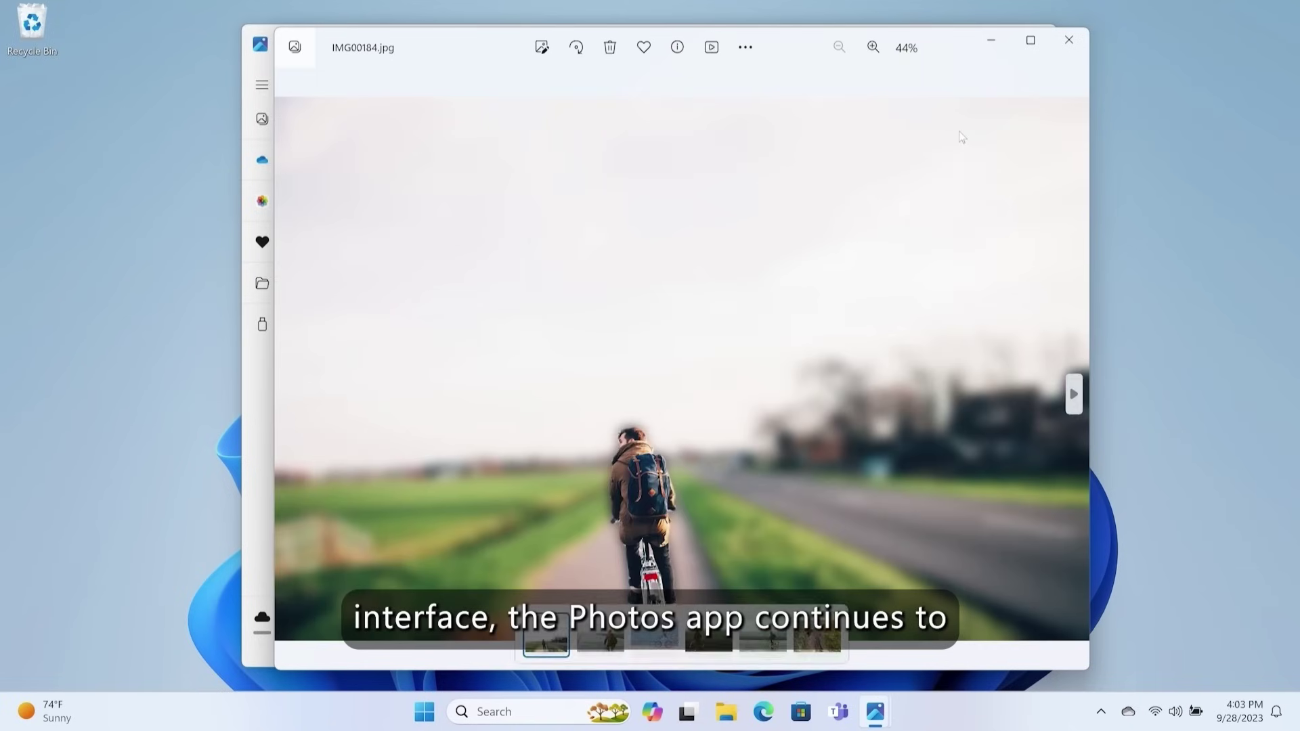
Close the blurred photo and bring up the app chooser for Mountains 7.png.
click(1064, 51)
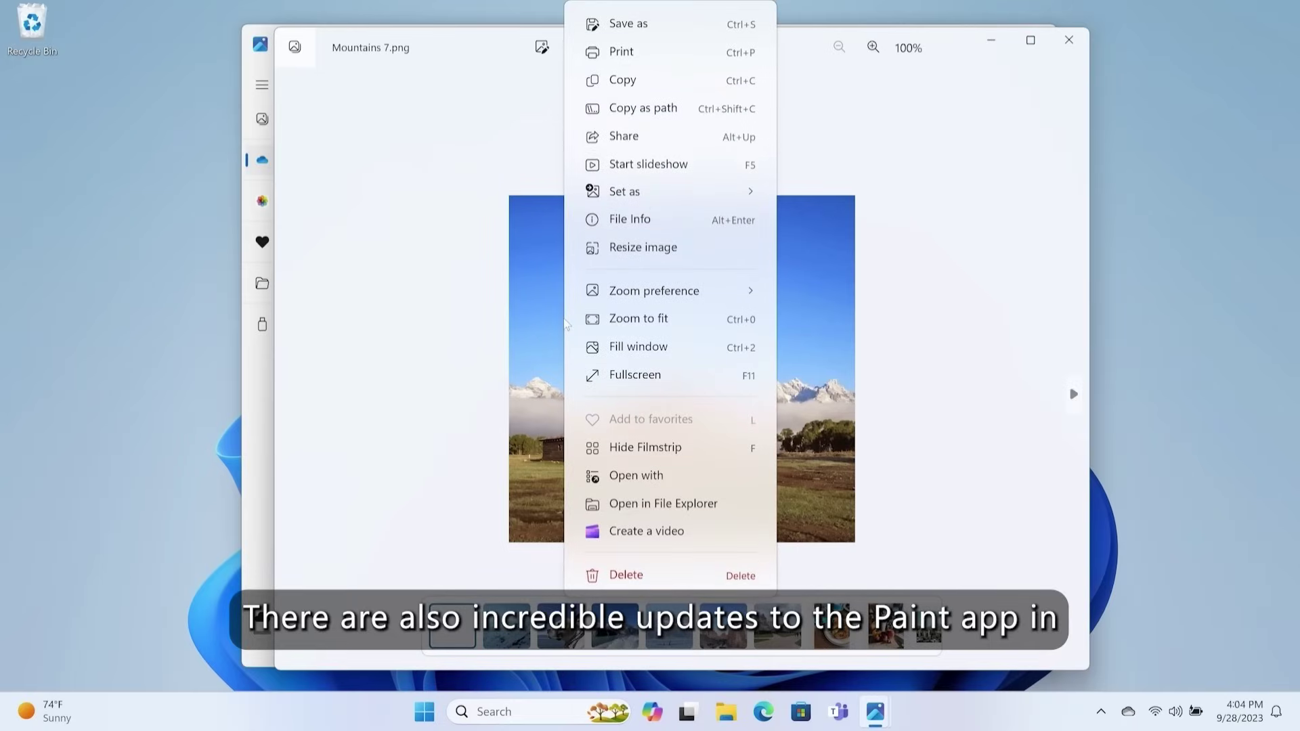
click(628, 474)
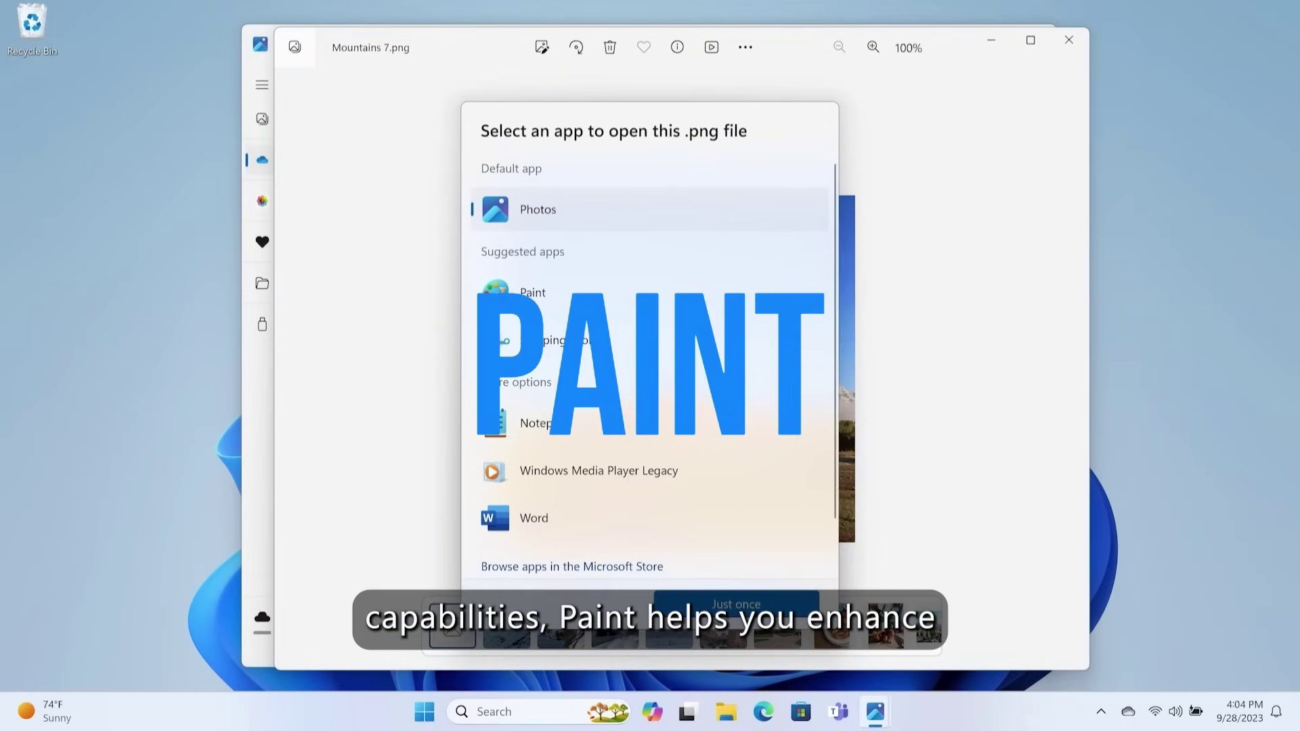
Load Mountains 7.png into Paint, remove its sky background, and add a blank layer.
click(594, 302)
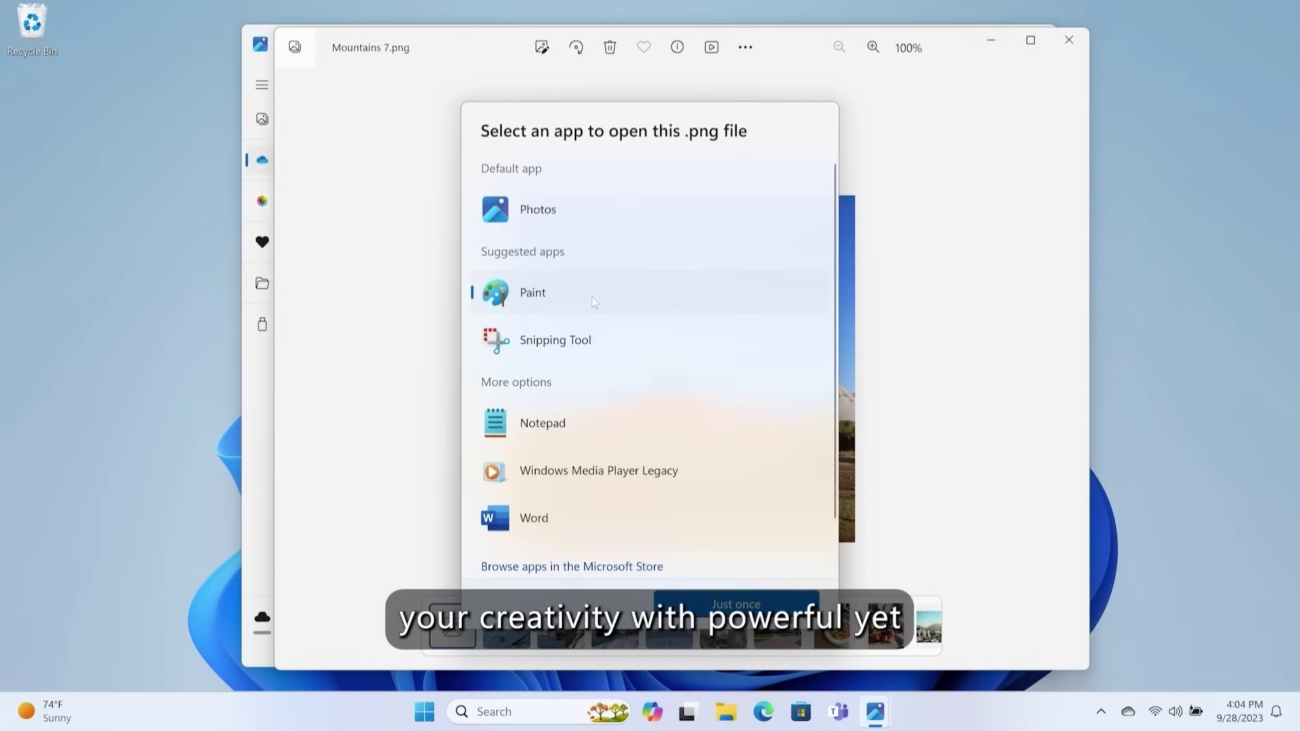
double_click(590, 298)
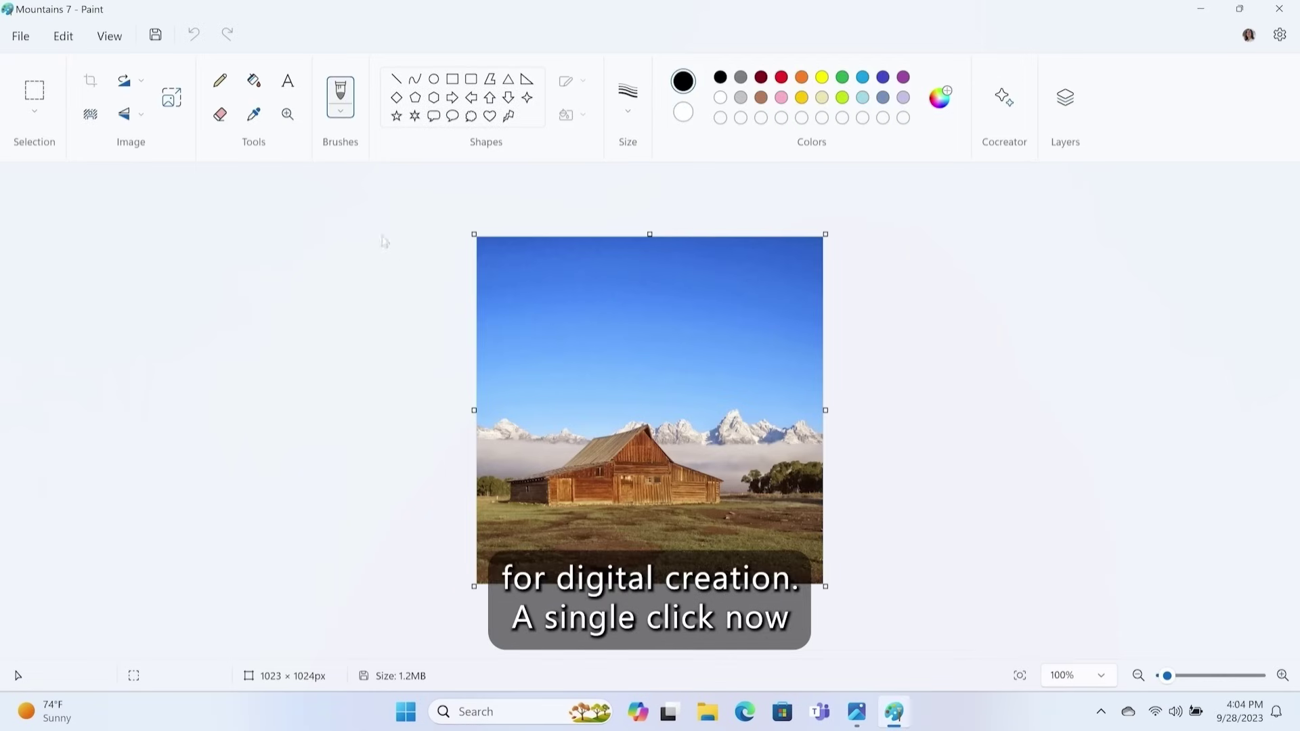
click(98, 120)
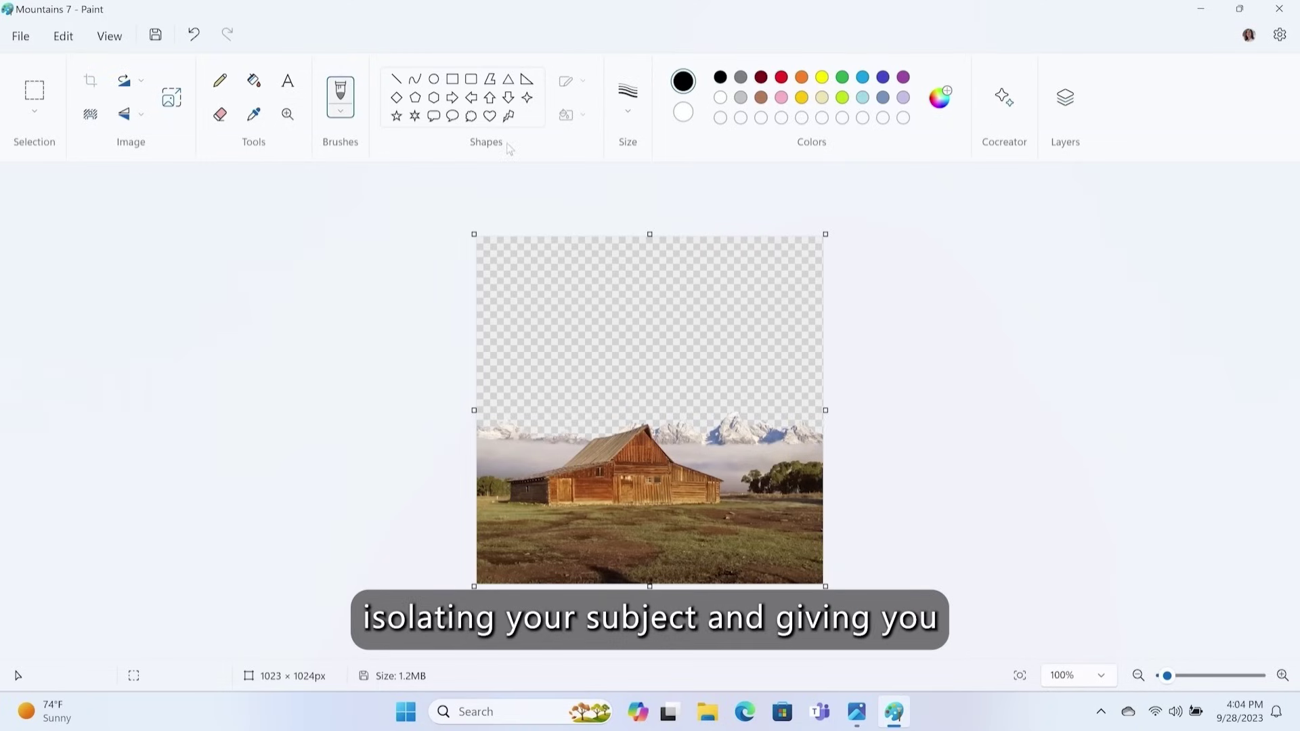
click(1060, 102)
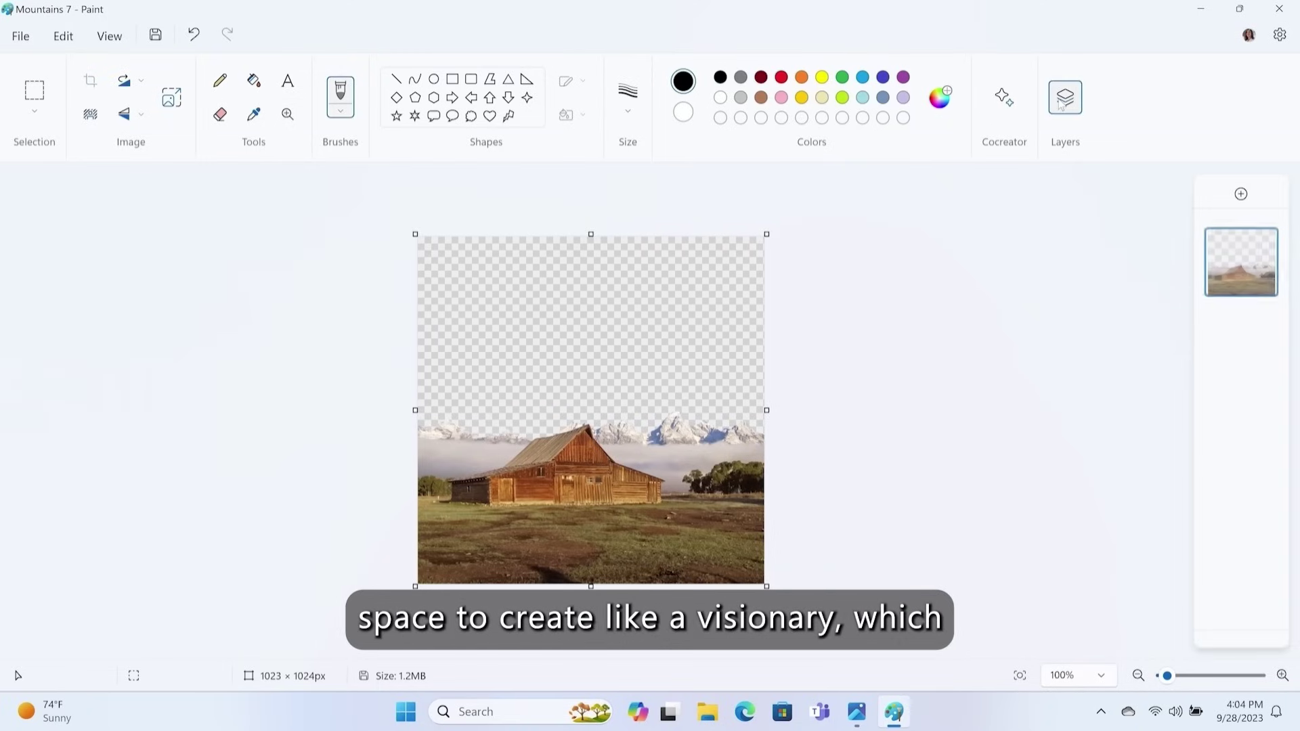
click(1237, 194)
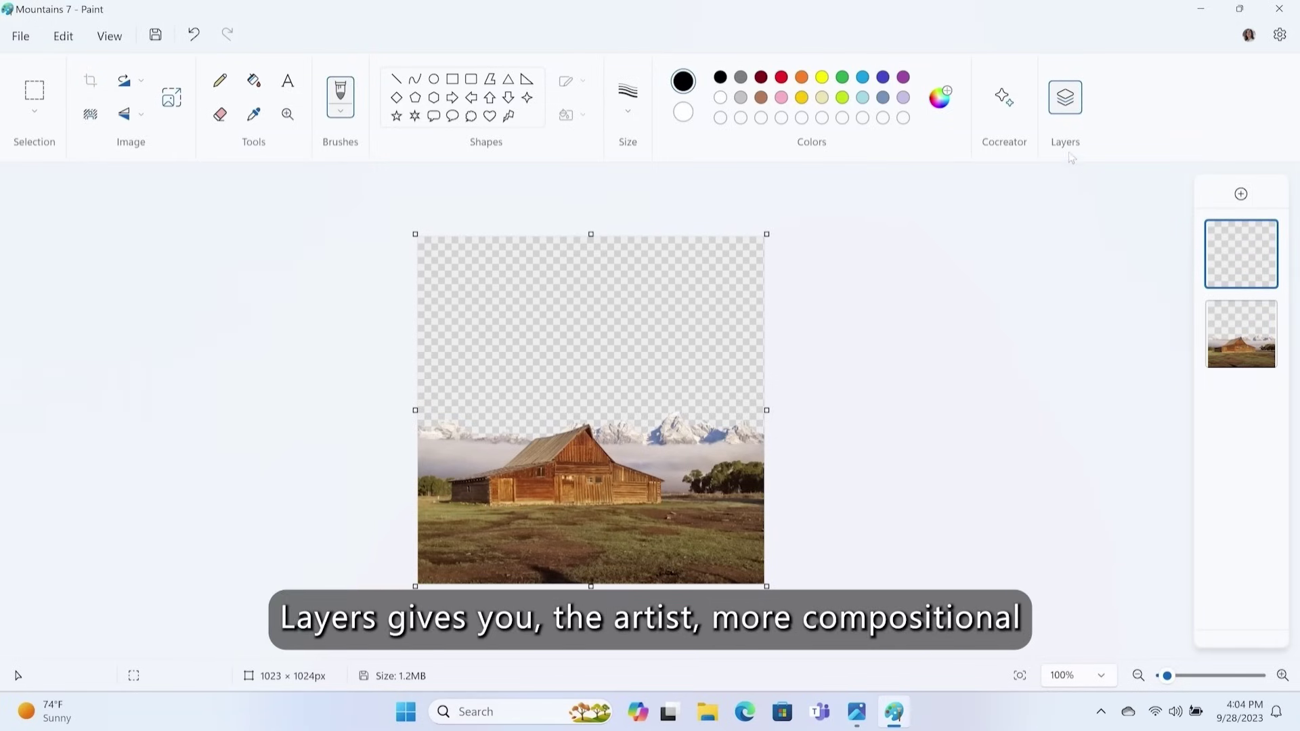
Place the third watercolor Cocreator image of 'A cosmic swirl of stellar dust and light' beneath the barn layer.
click(1005, 102)
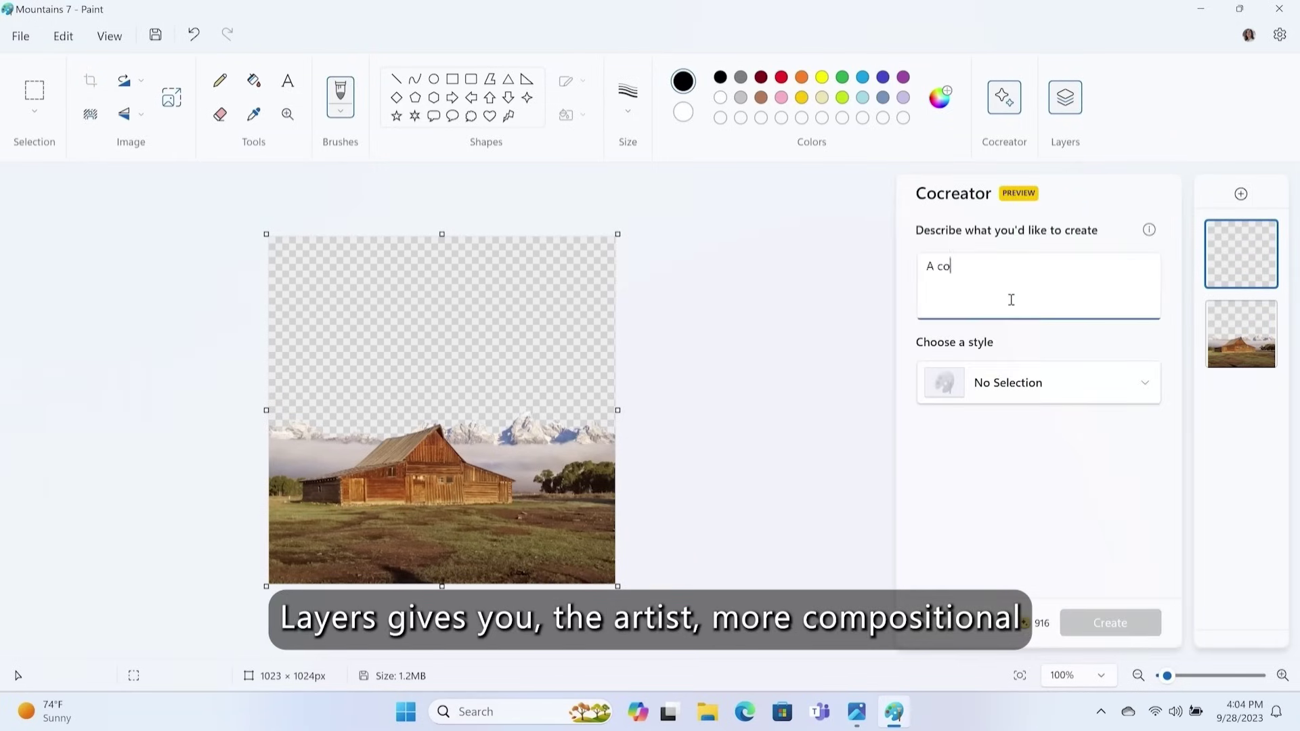
text(smic swirl of stellar dust and light)
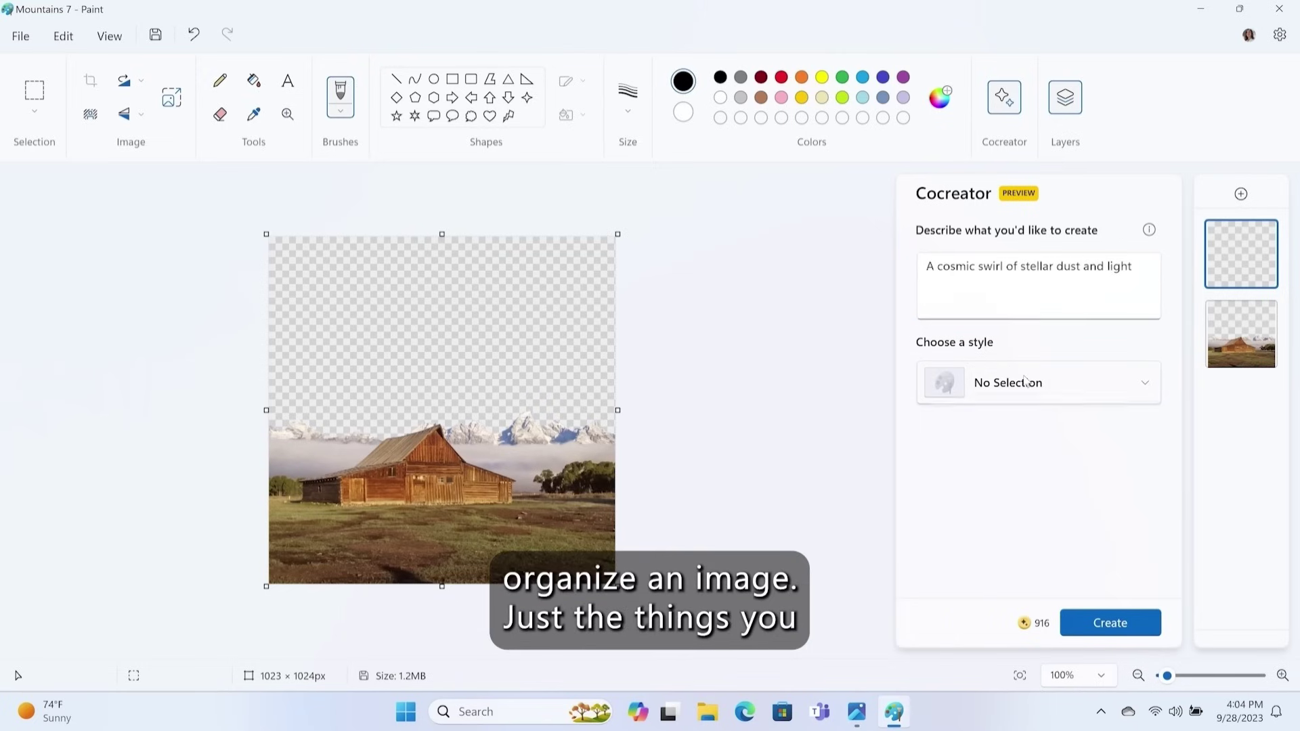
click(1026, 381)
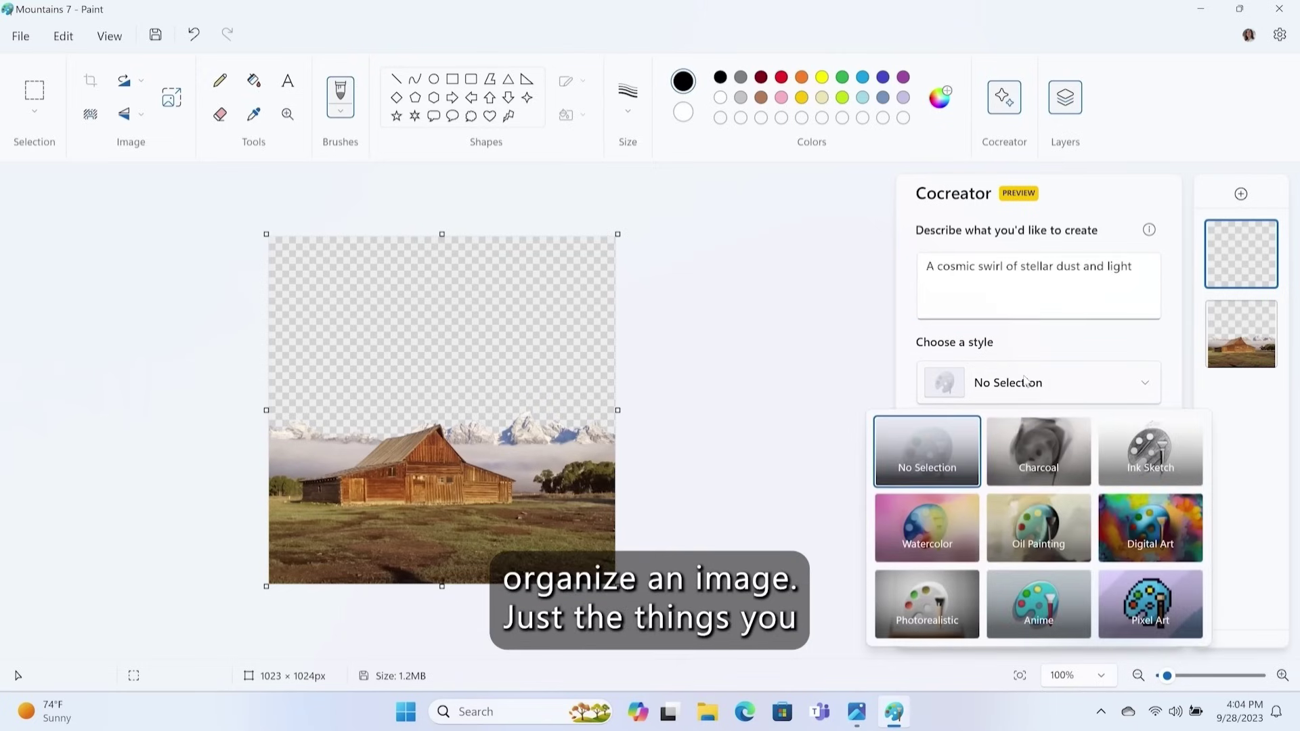
click(960, 520)
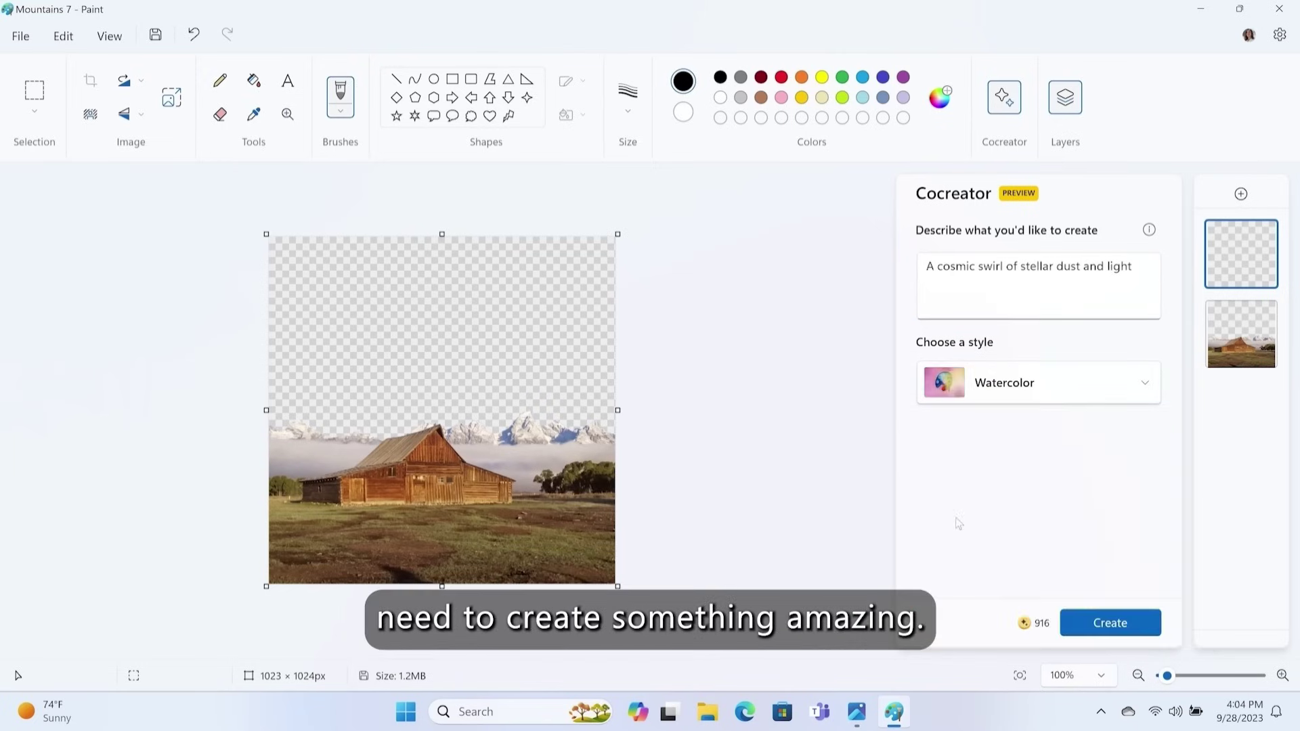
click(1109, 623)
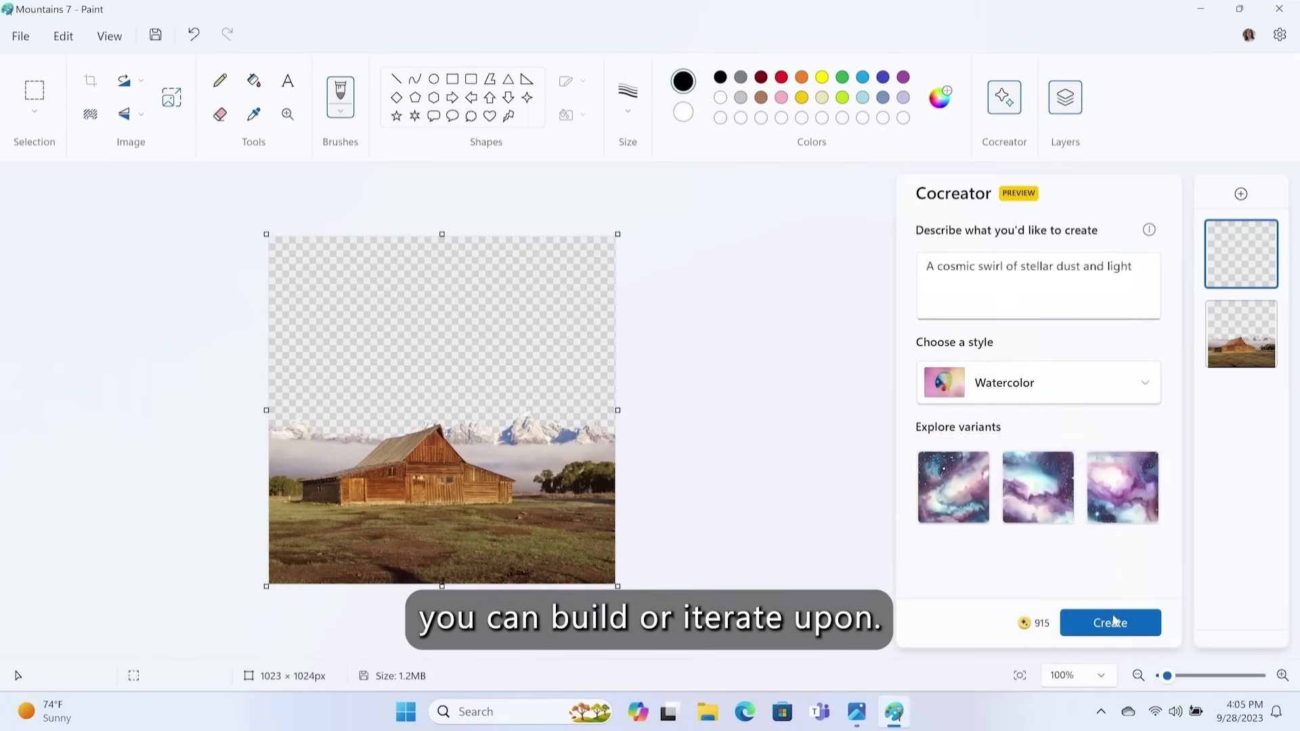
click(1120, 488)
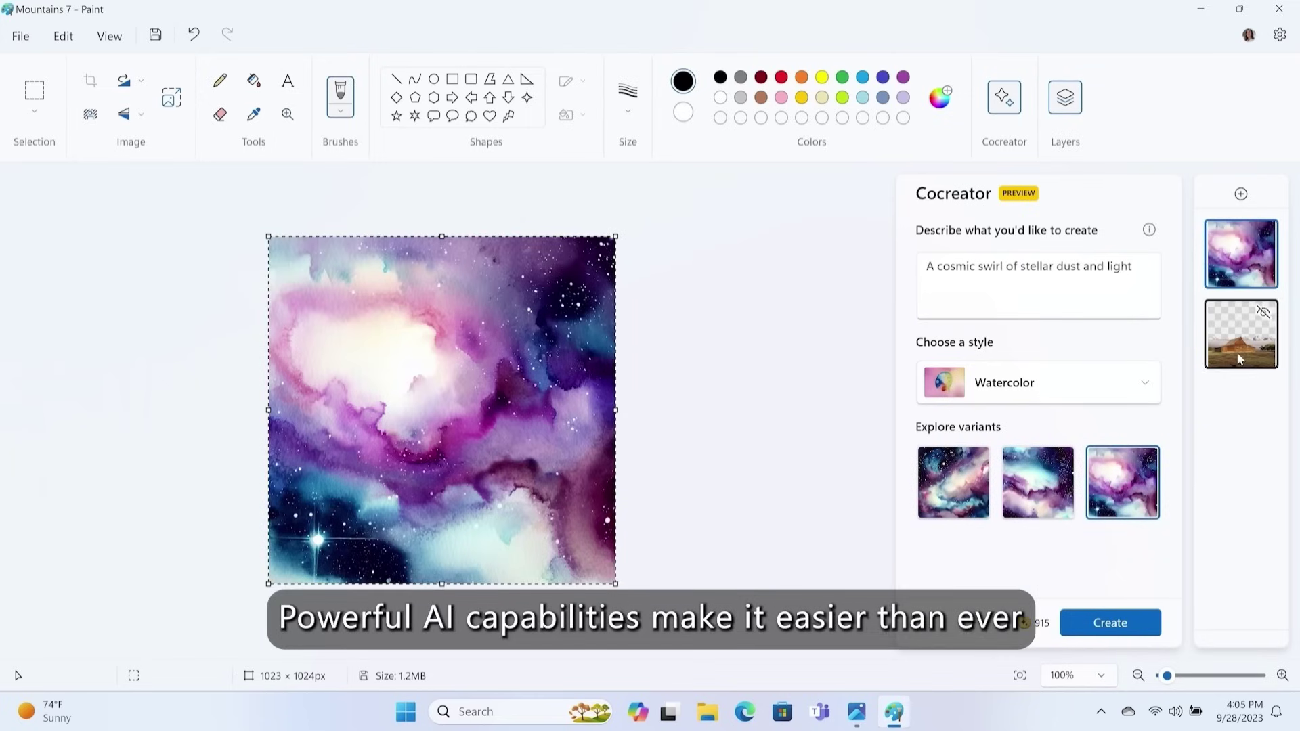
drag(1239, 358, 1242, 249)
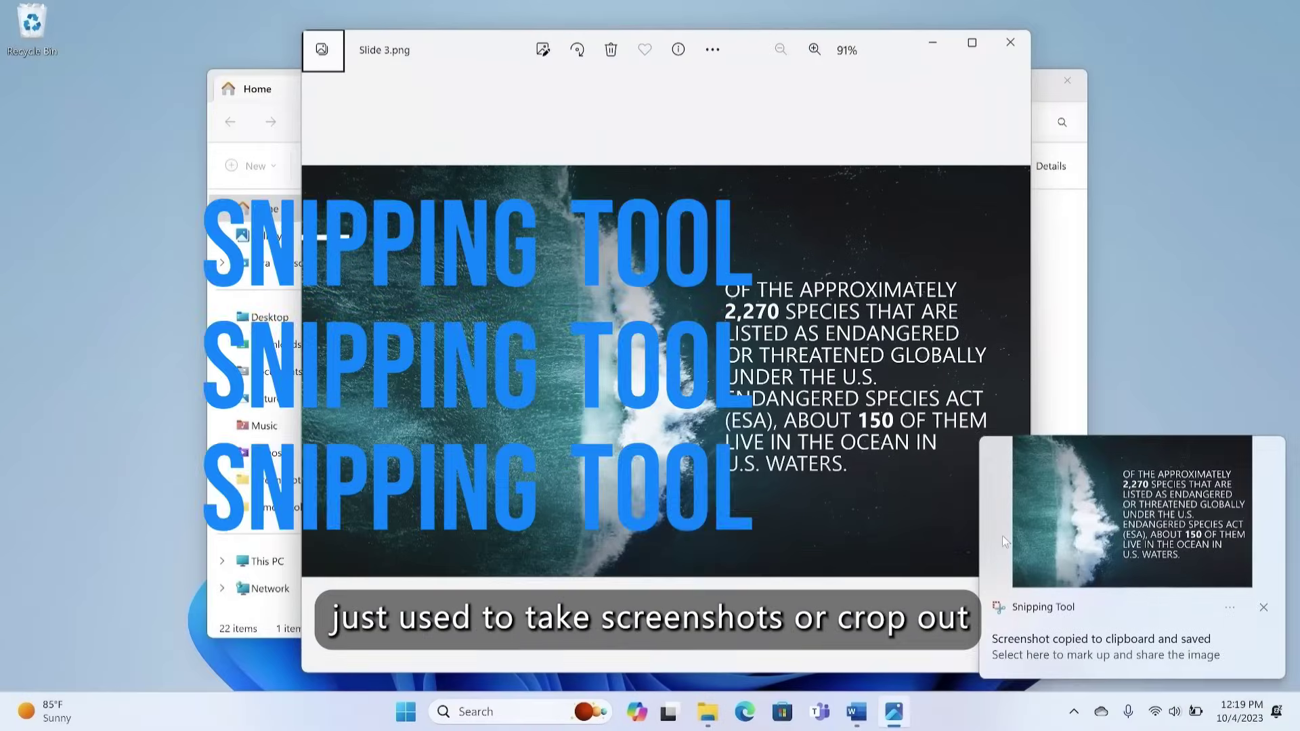
Extract all text from the endangered-species slide capture and paste it into the Word document.
click(1067, 538)
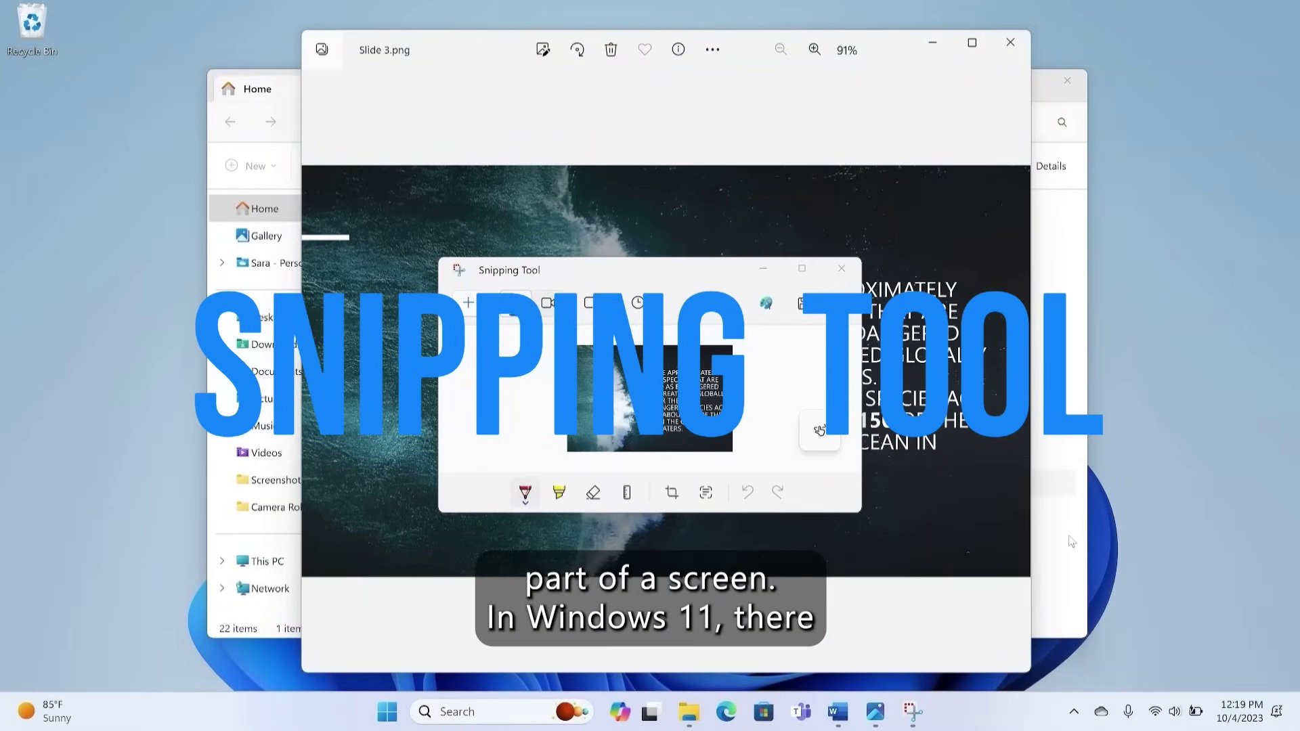
click(802, 270)
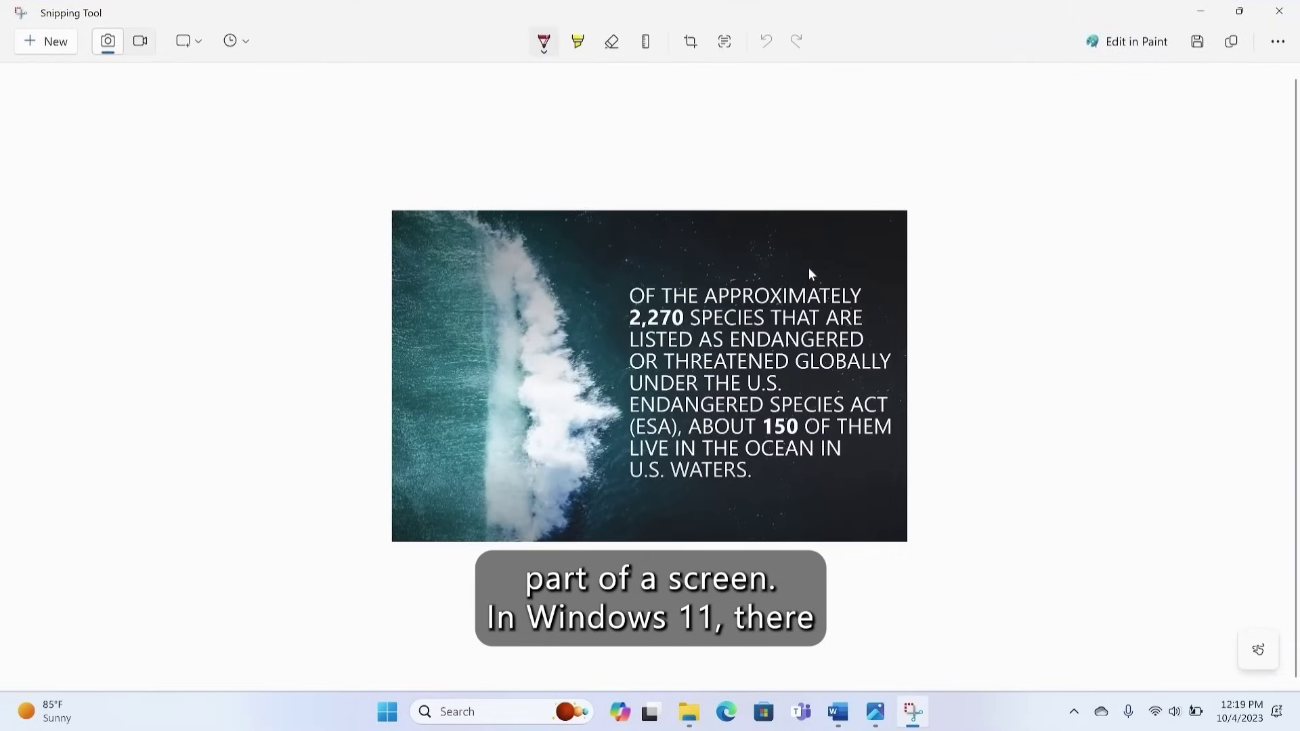
click(727, 44)
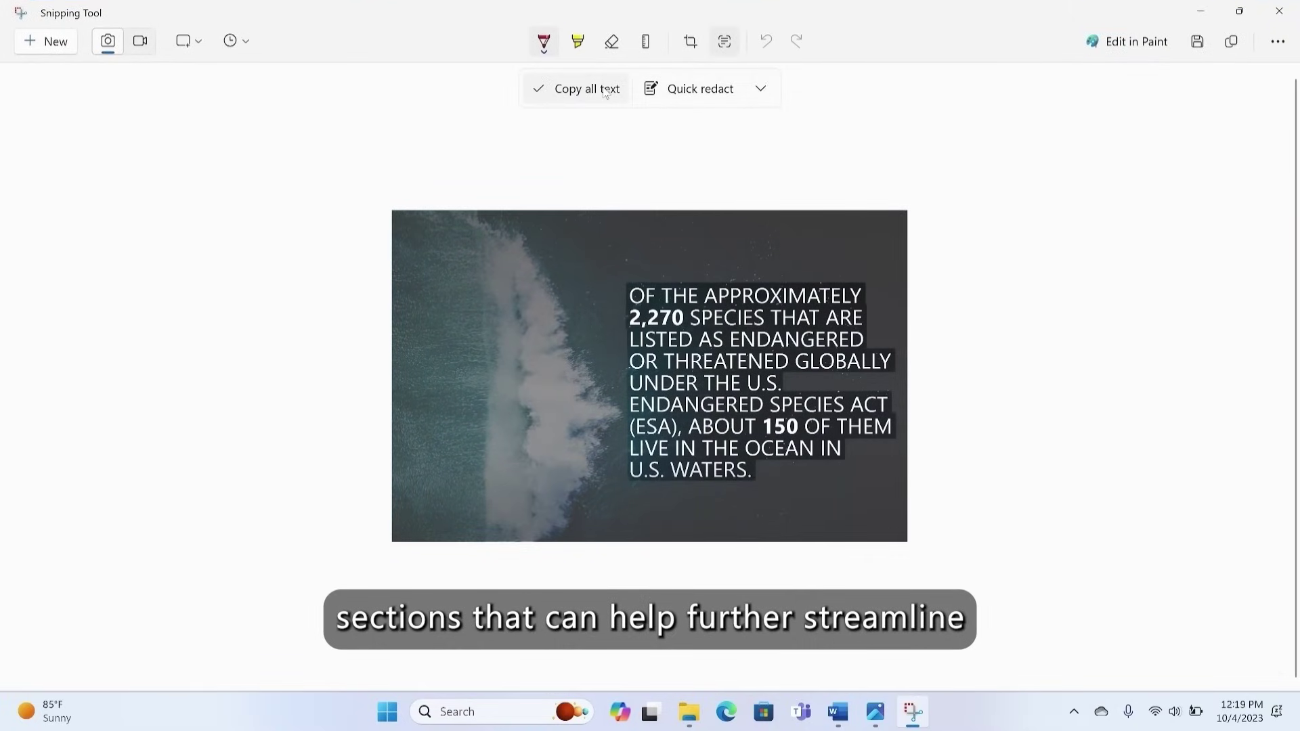
click(834, 716)
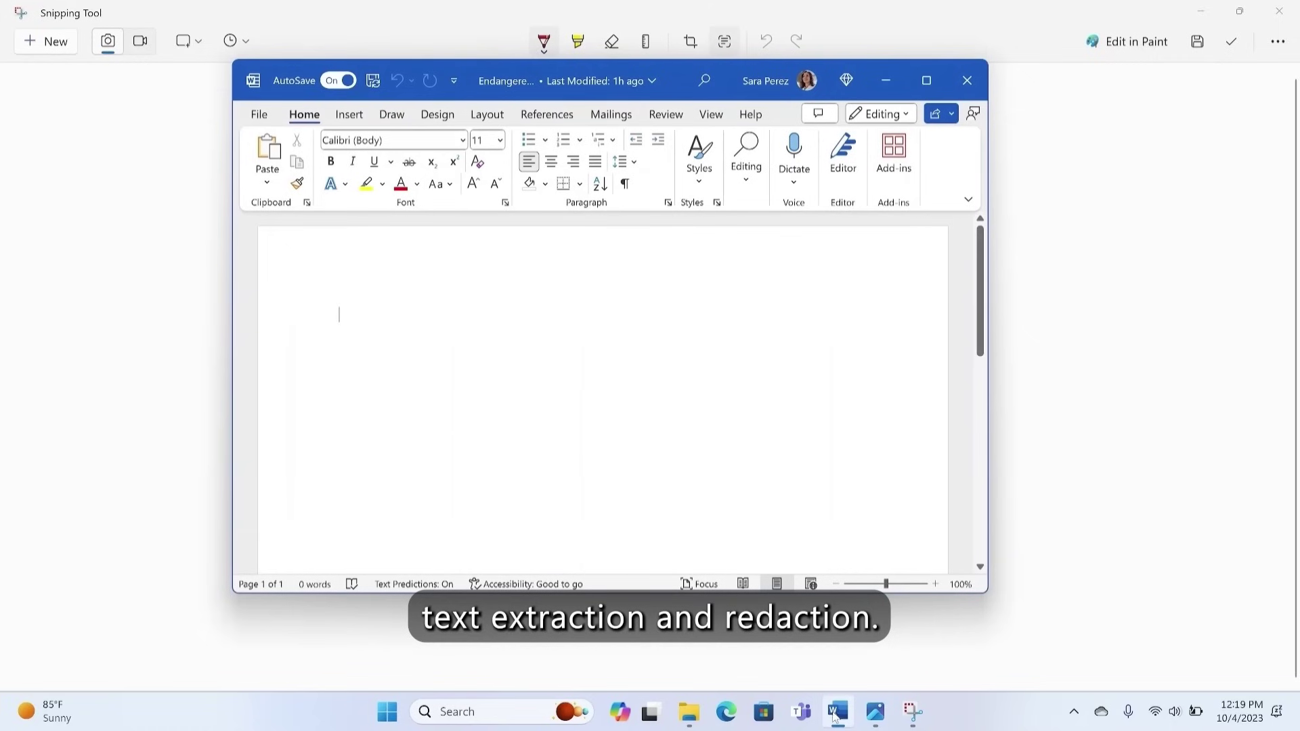
text(OF THE APPROXIMATELY 2,270 SPECIES THAT ARE LISTED AS ENDANGERED OR THREATENED GLOBALLY UNDER THE U.S. ENDANGERED SPECIES ACT (ESA), ABOUT 150 OF THEM LIVE IN THE OCEAN IN U.S. WATERS.)
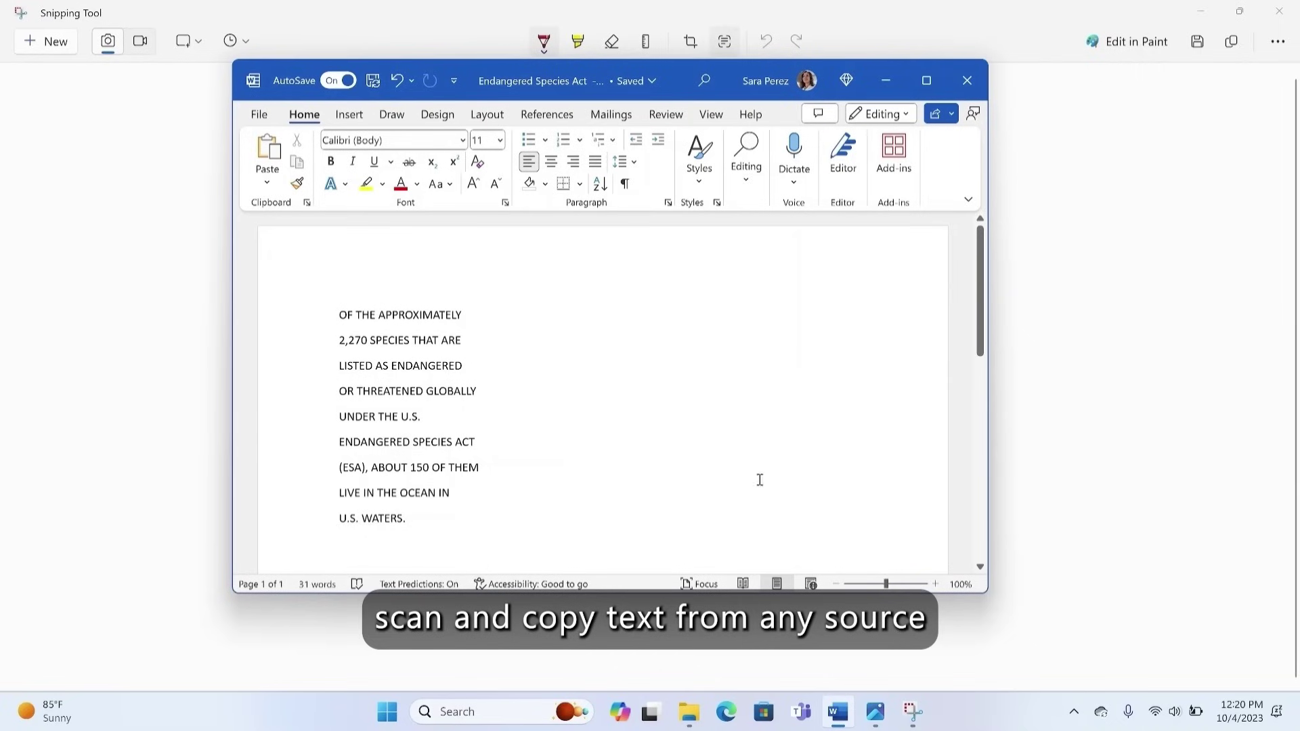
click(838, 716)
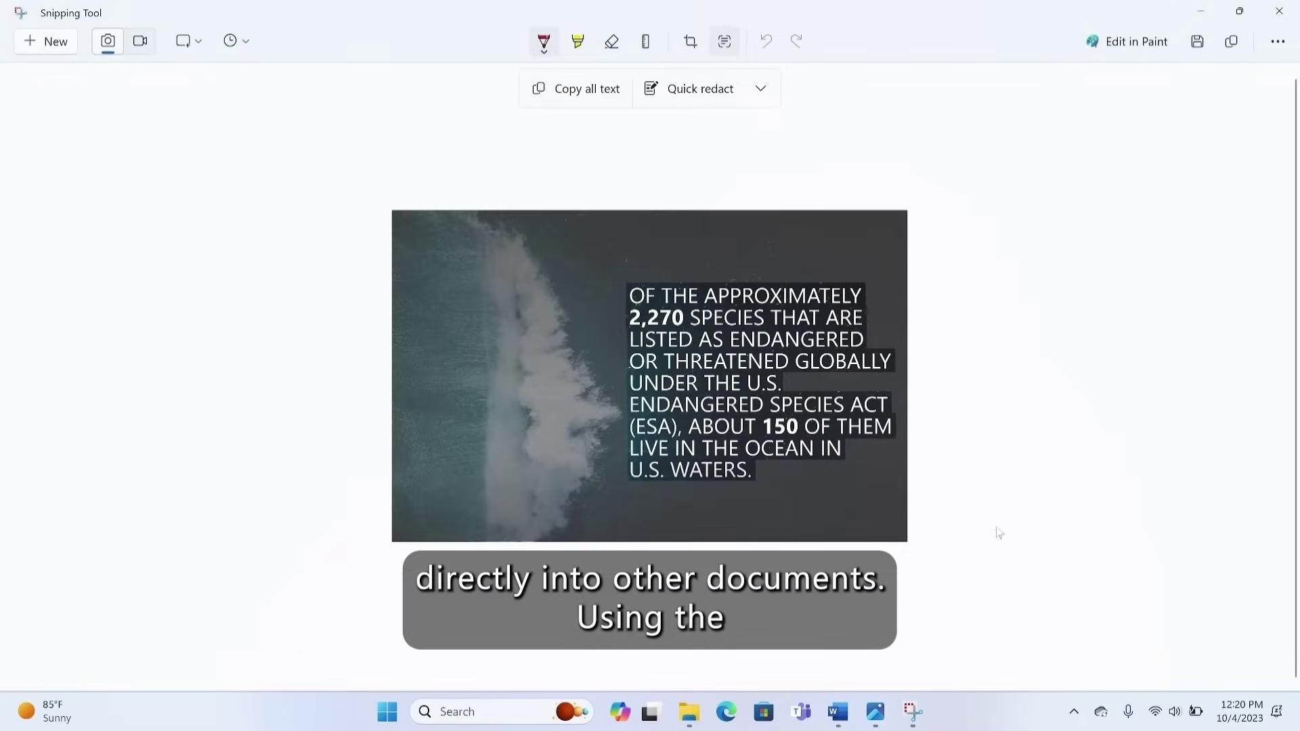
Close the capture and slide viewer, load the Bank Statement PDF, and snip its top area.
click(1278, 10)
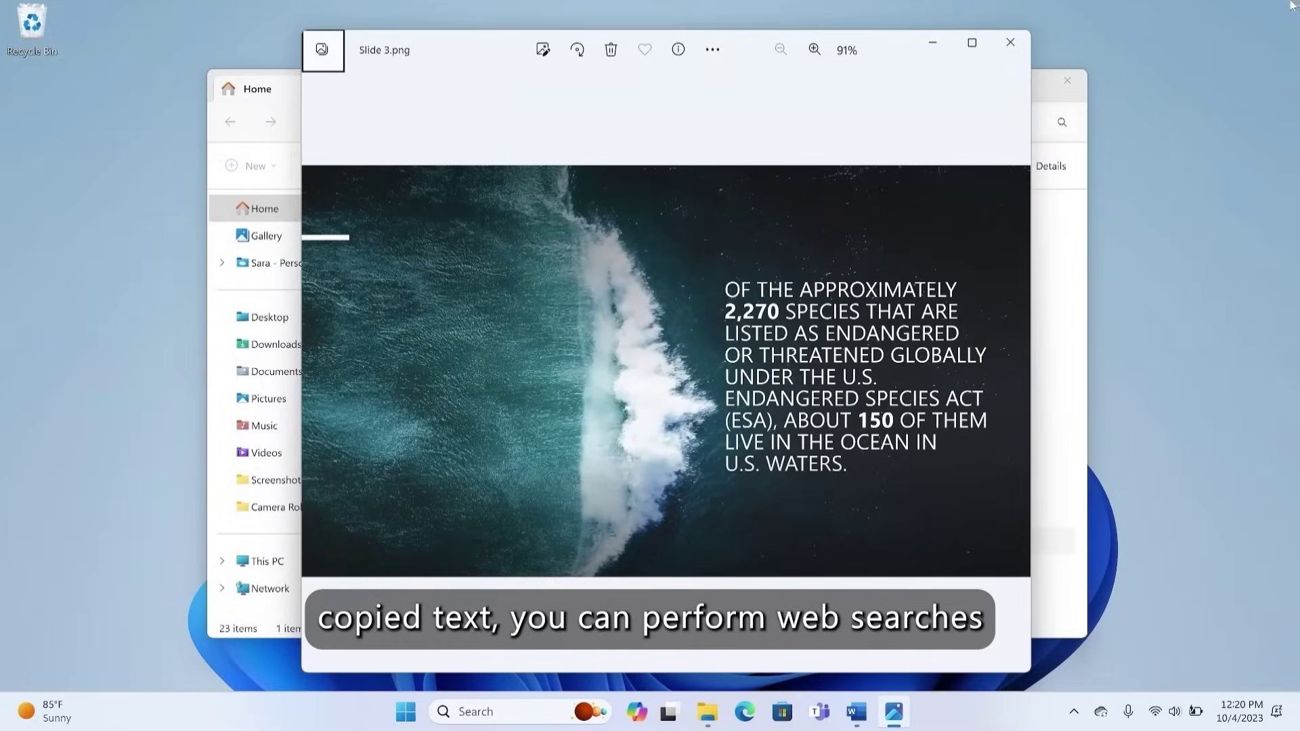
click(1010, 43)
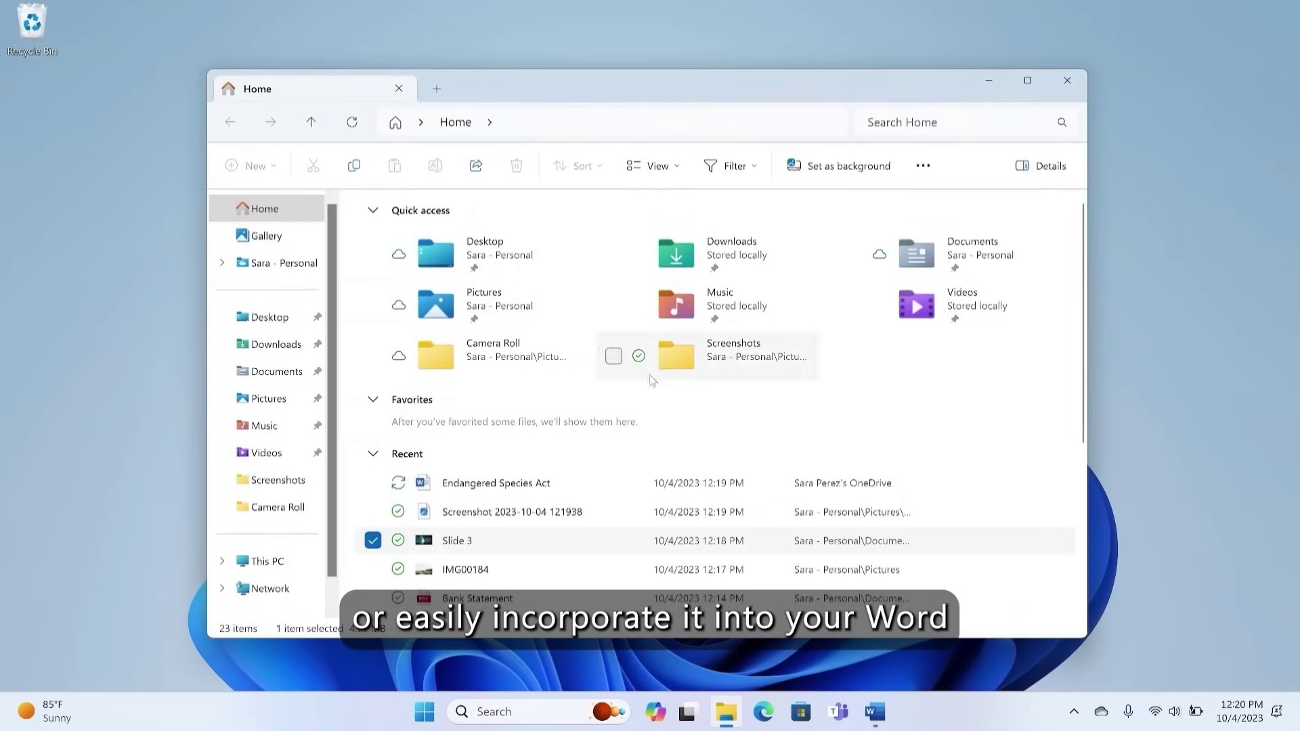
double_click(502, 600)
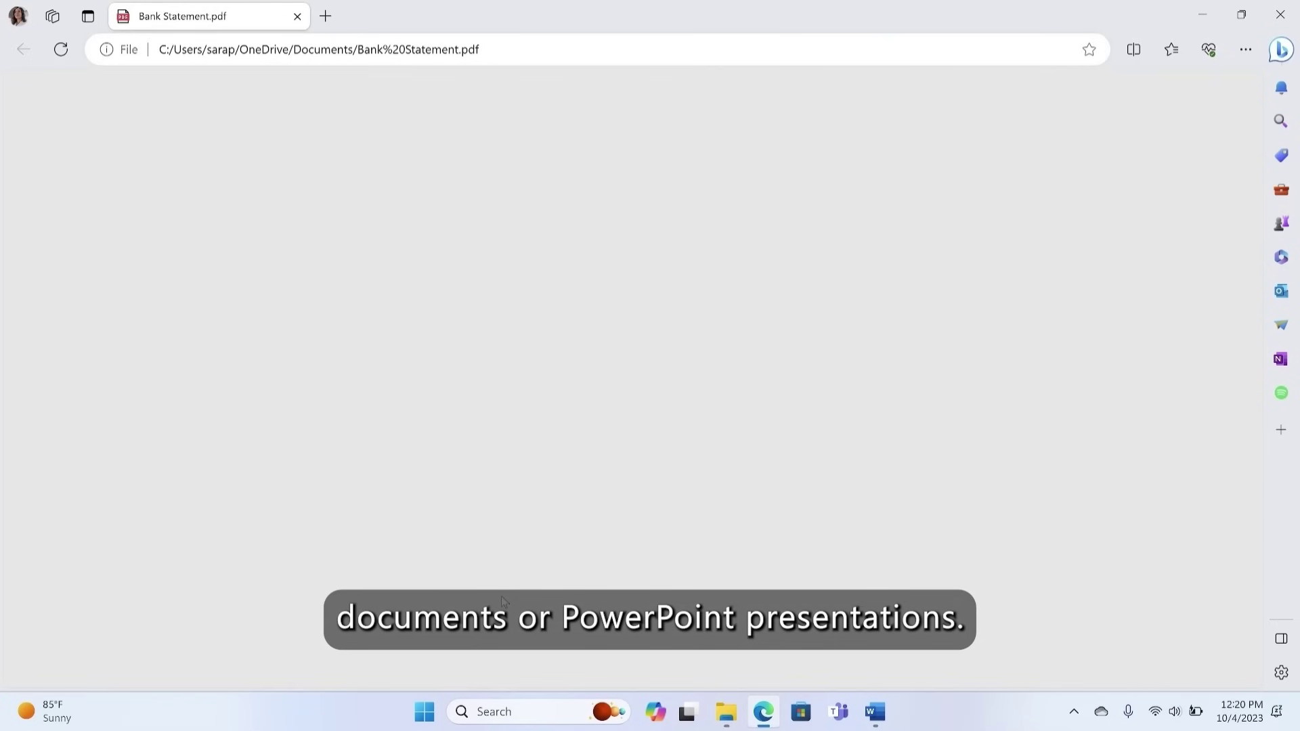
key(super+shift+s)
mouse_move(171, 120)
mouse_down()
mouse_move(340, 242)
mouse_move(1075, 689)
mouse_up()
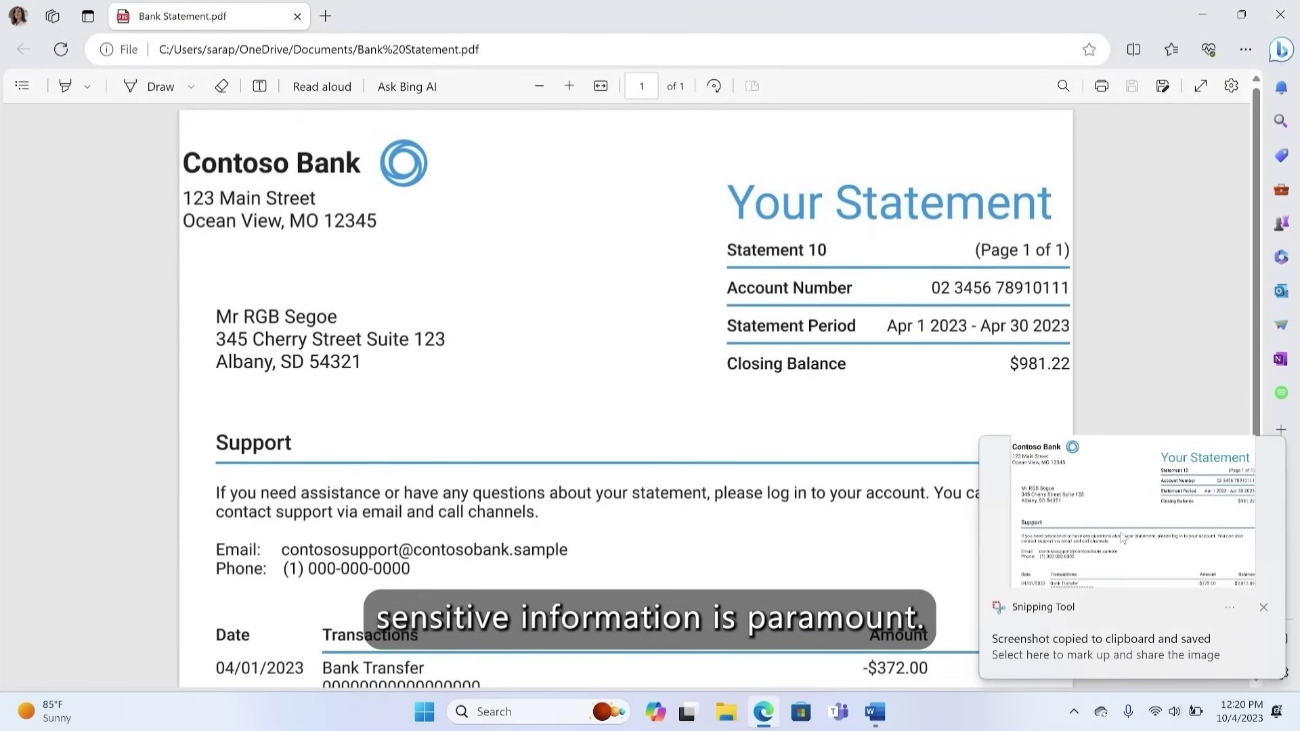
Quick-redact the statement capture's sensitive details, then redact the three-line mailing address.
click(1121, 532)
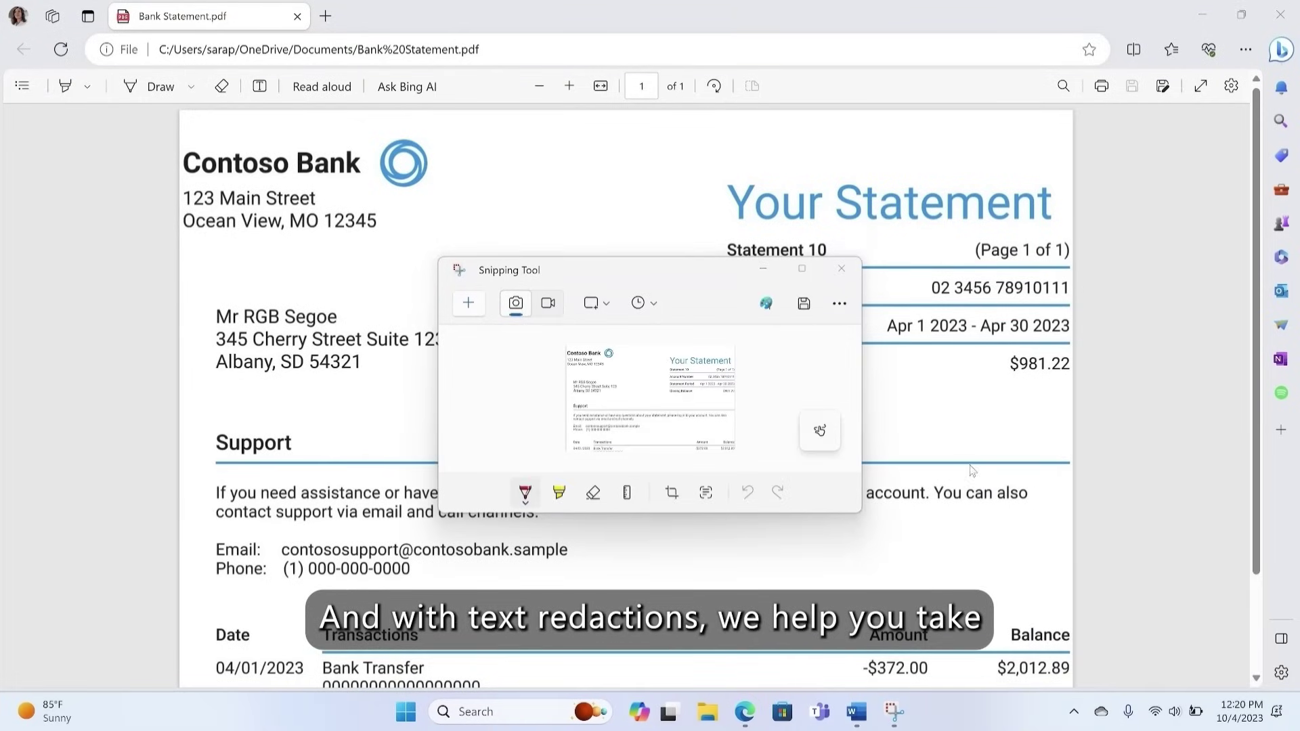
click(801, 269)
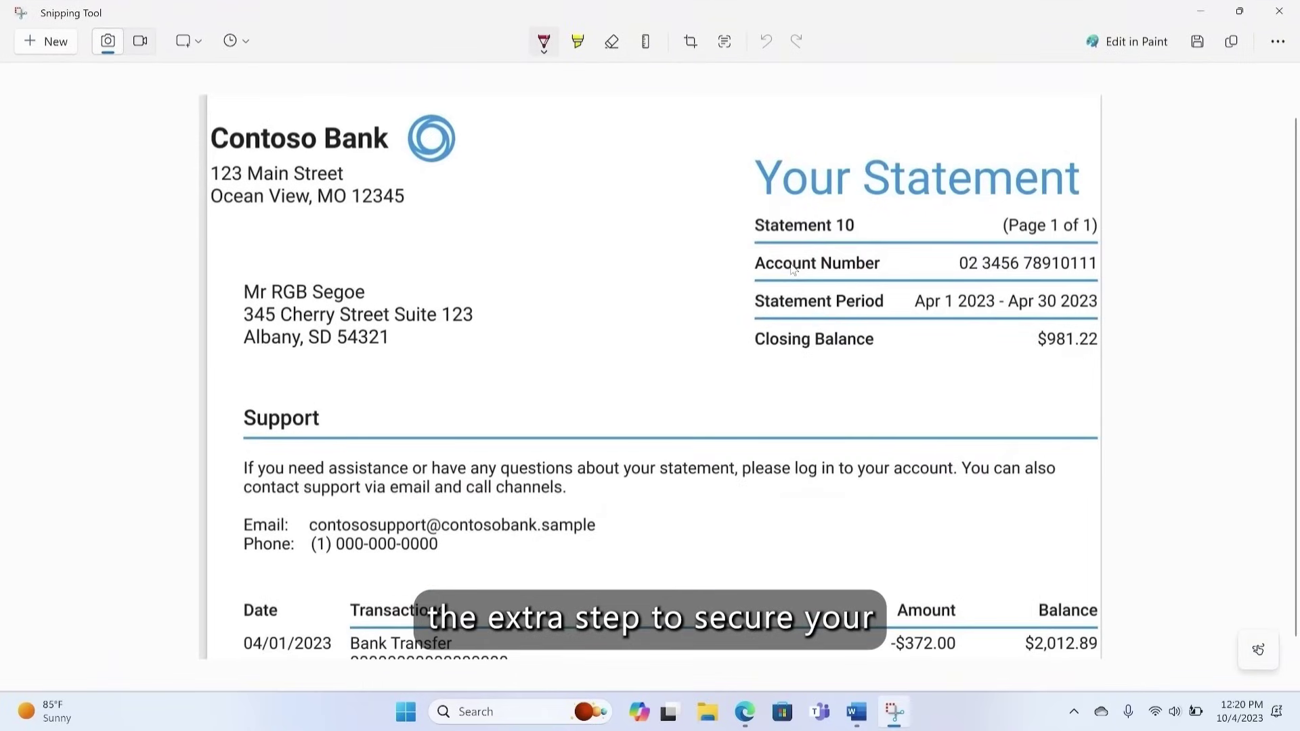
click(719, 47)
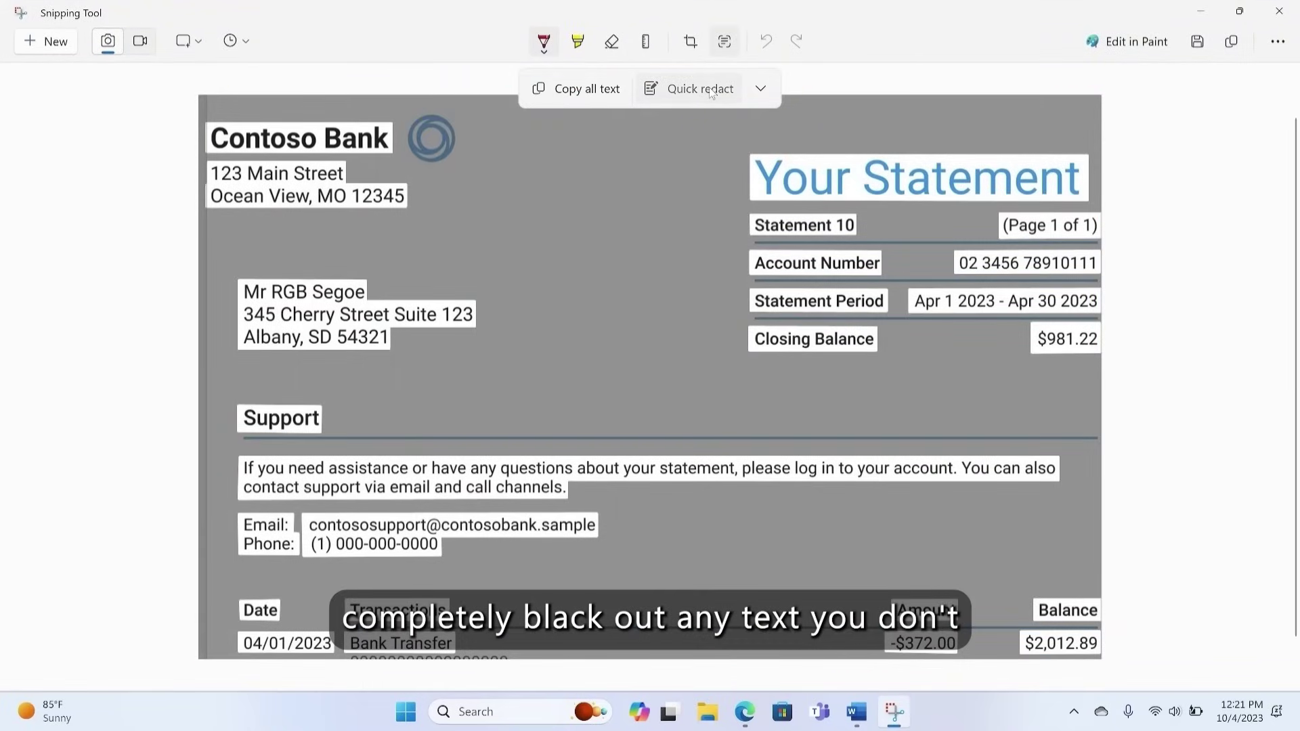
click(711, 92)
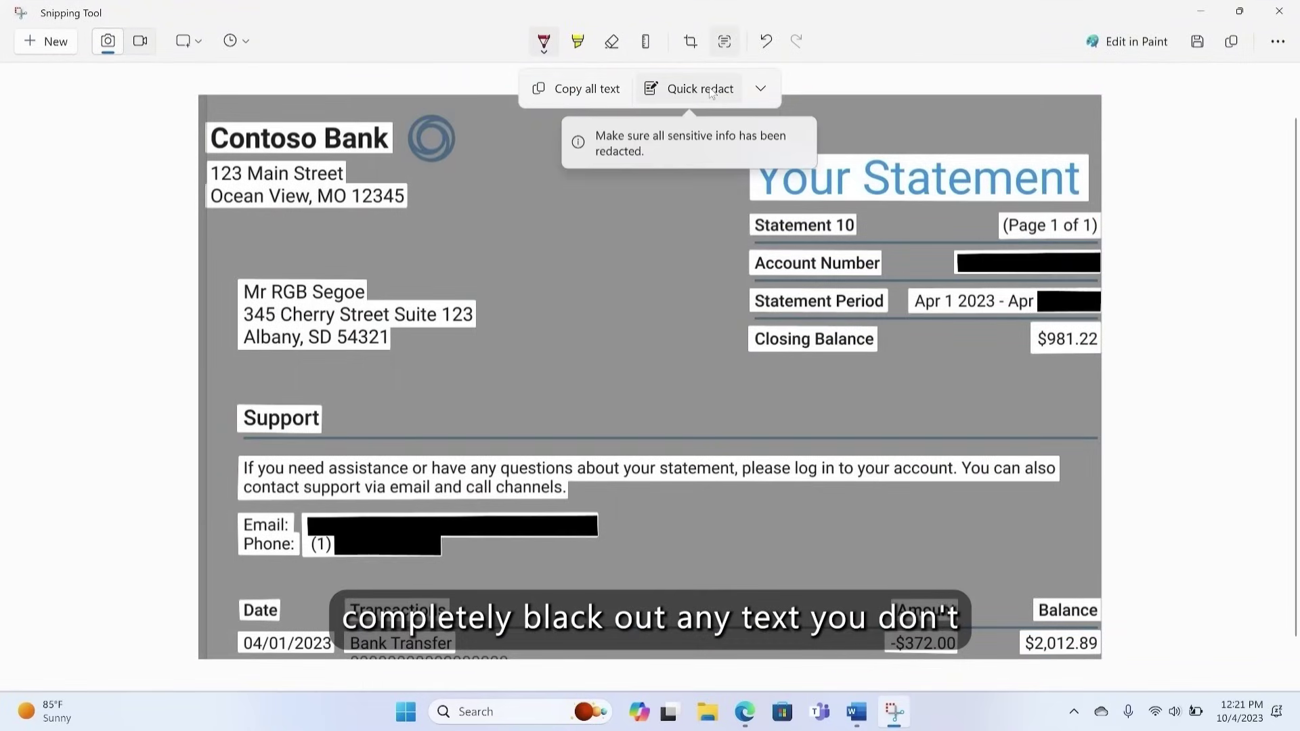
drag(245, 293, 361, 347)
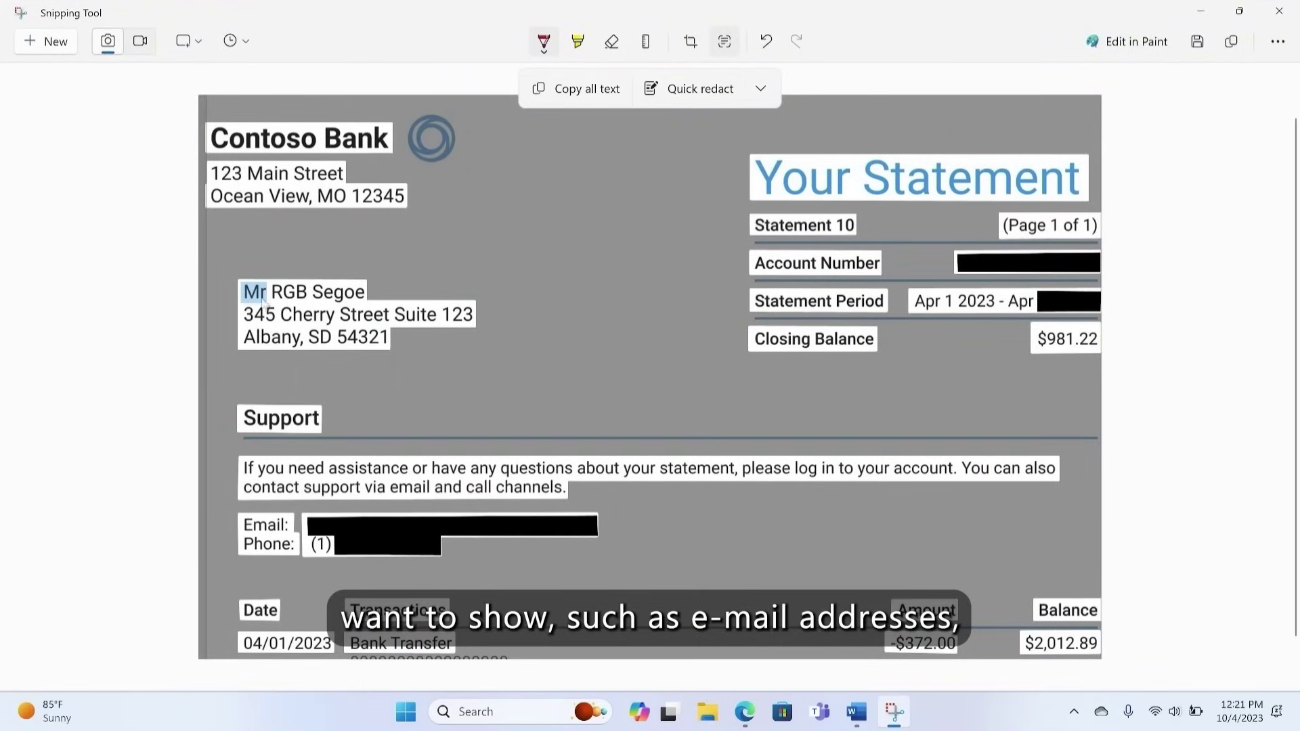
right_click(361, 345)
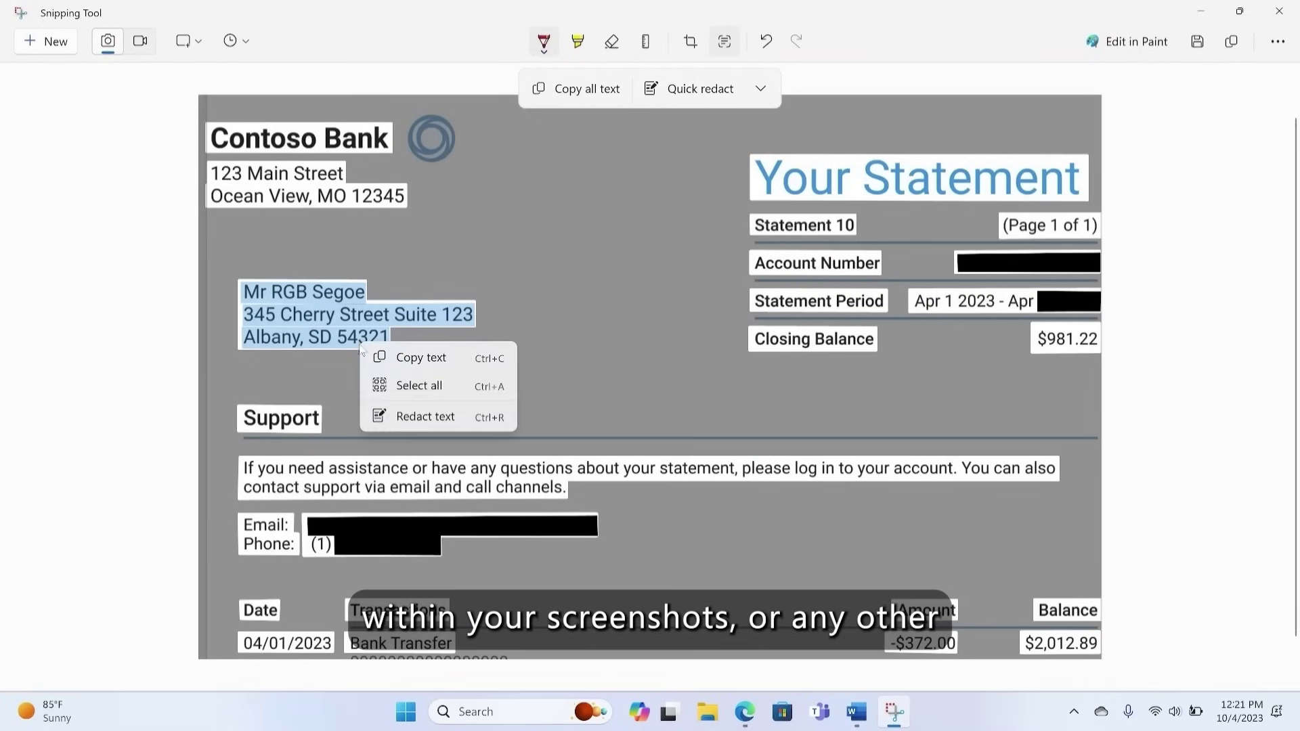
click(391, 415)
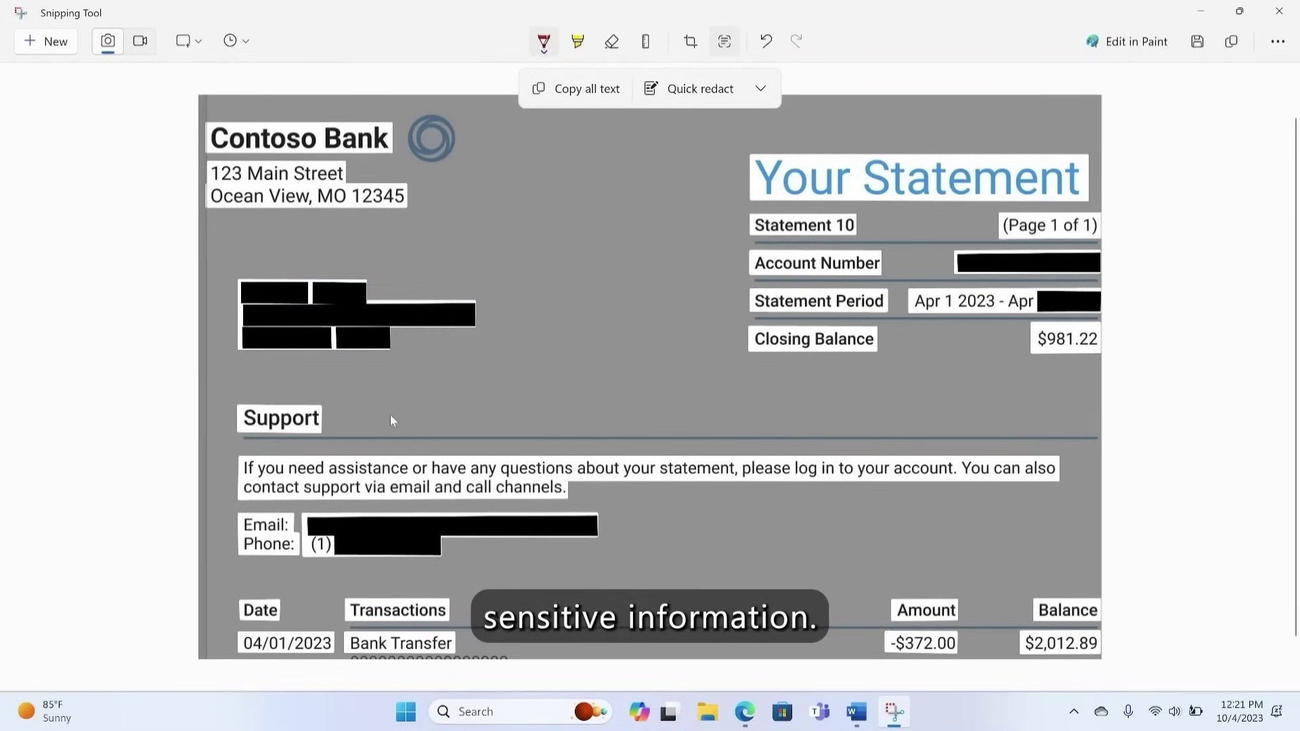